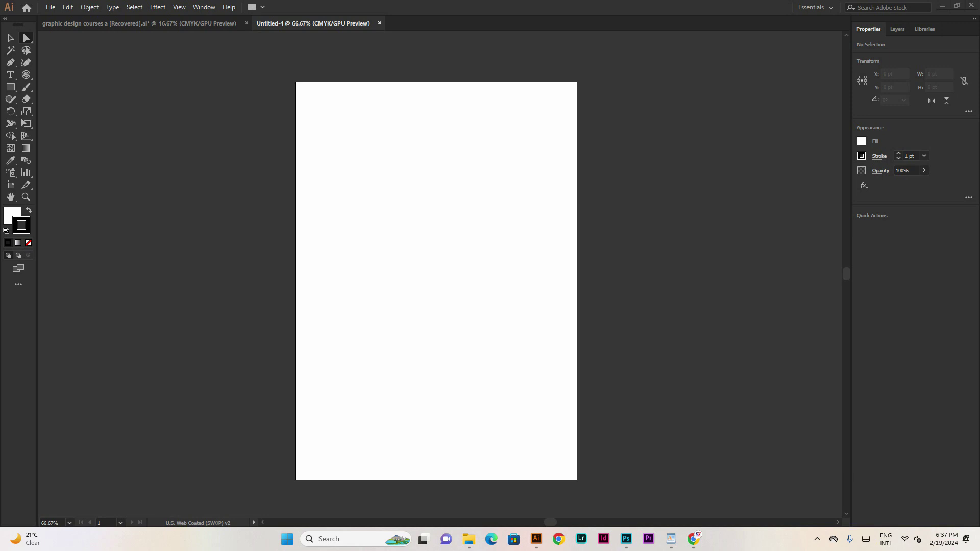
scroll(488, 184, down, 2)
scroll(492, 199, up, 3)
scroll(461, 204, down, 2)
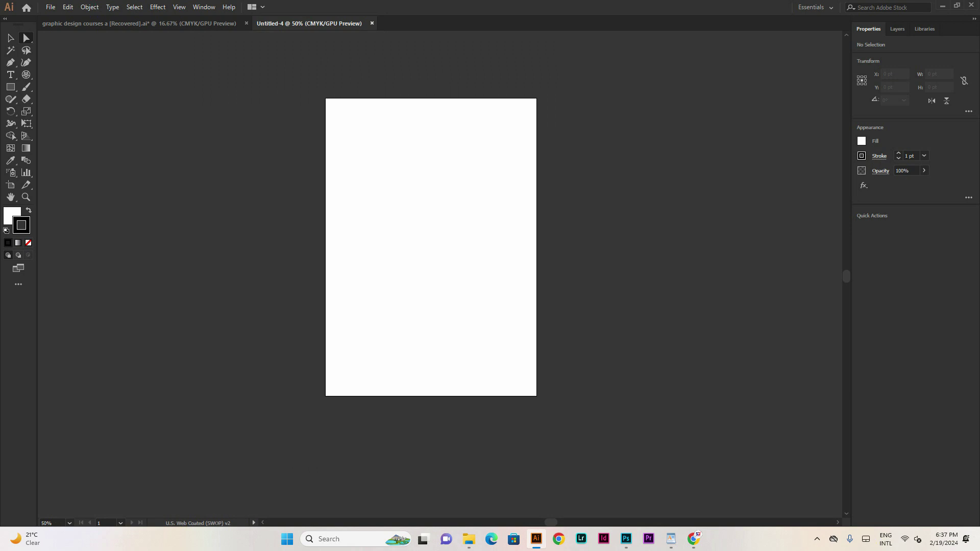
key(ctrl+plus)
key(ctrl+plus)
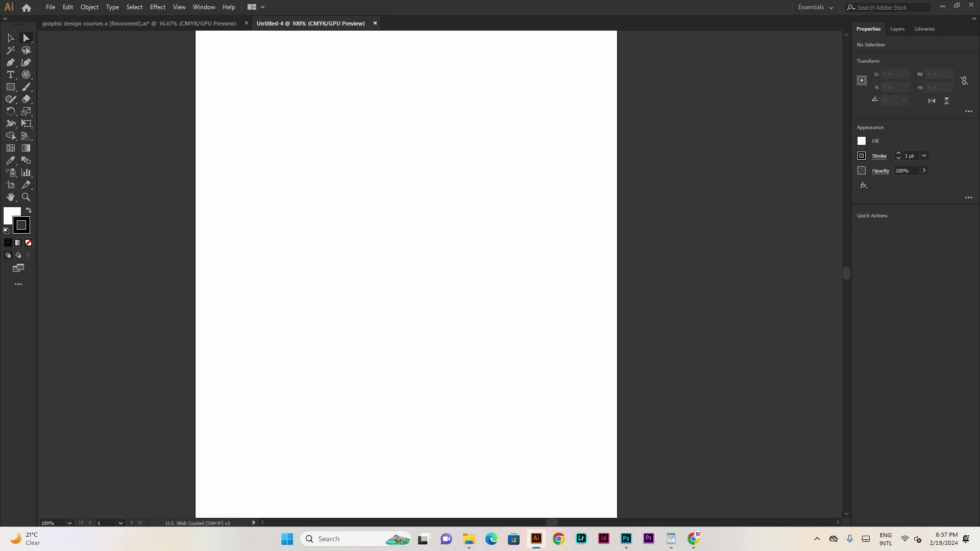
scroll(406, 274, up, 1)
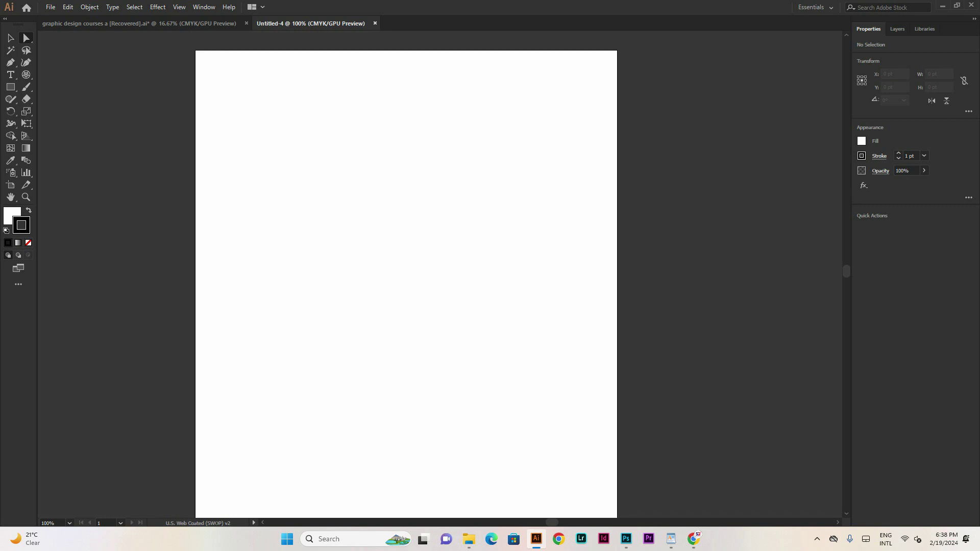
Show the rulers and set their units to centimeters
key(m)
key(ctrl+r)
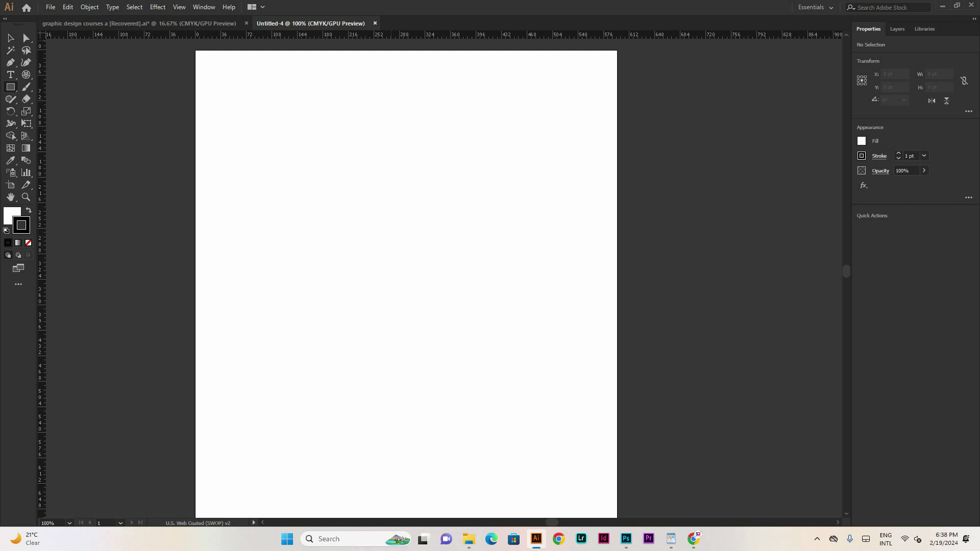
right_click(391, 35)
click(427, 89)
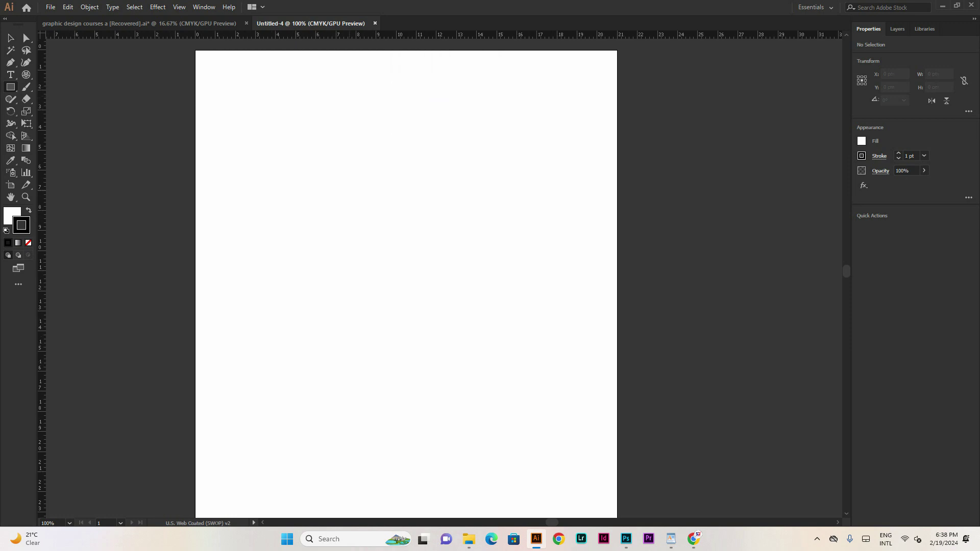
Create a rectangle 3 cm wide and 3 cm high on the artboard
click(387, 220)
drag(479, 217, 274, 171)
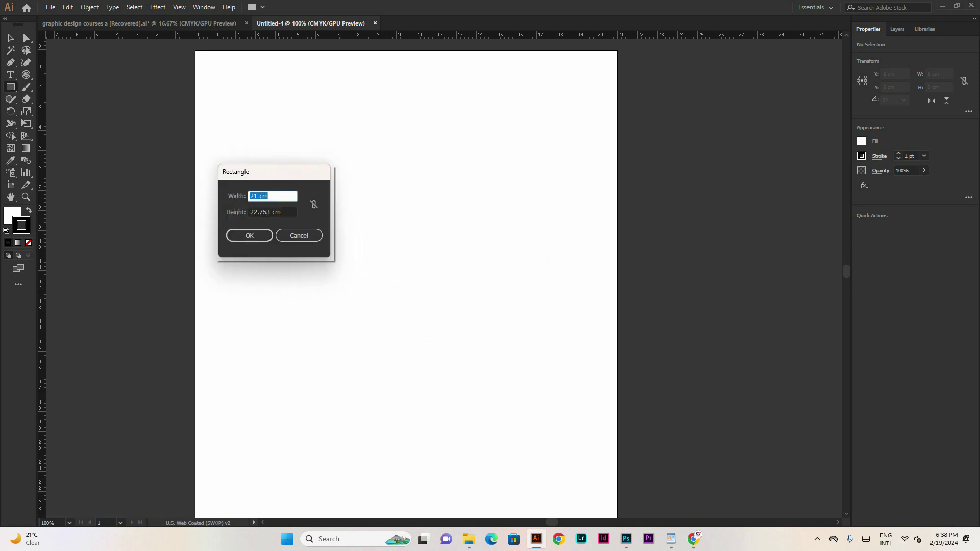
text(3)
key(Tab)
text(3)
key(Return)
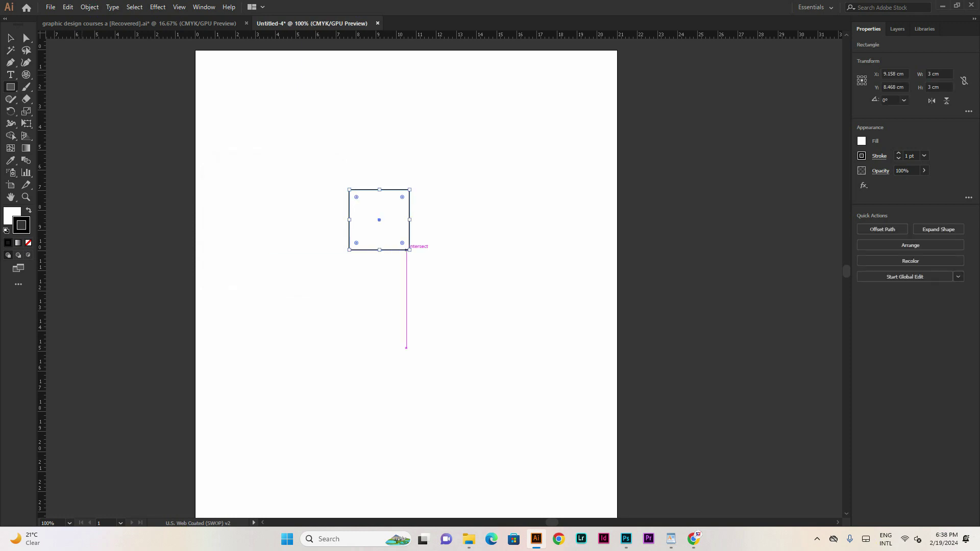
Move the square about 2 cm to the left, keeping its vertical position
click(7, 36)
click(127, 183)
scroll(338, 183, up, 2)
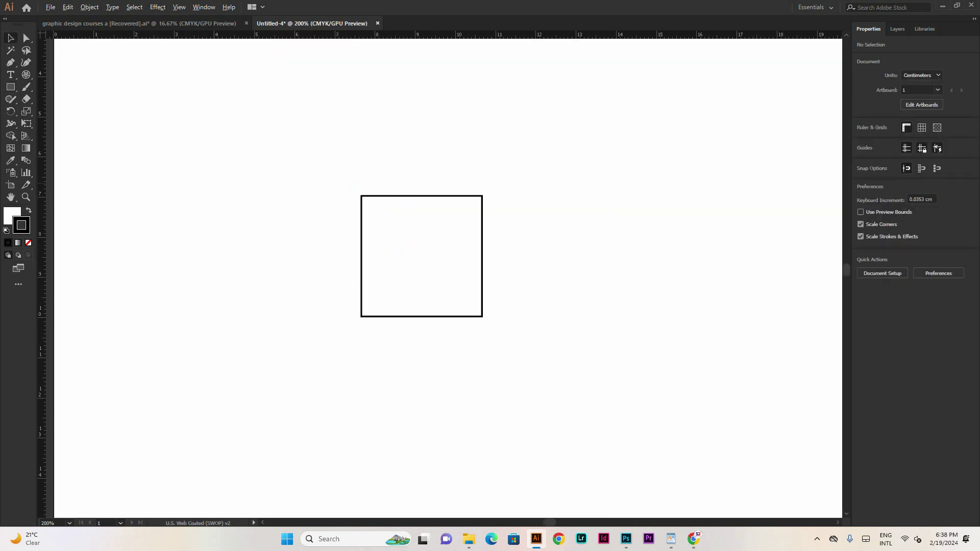
drag(361, 209, 279, 208)
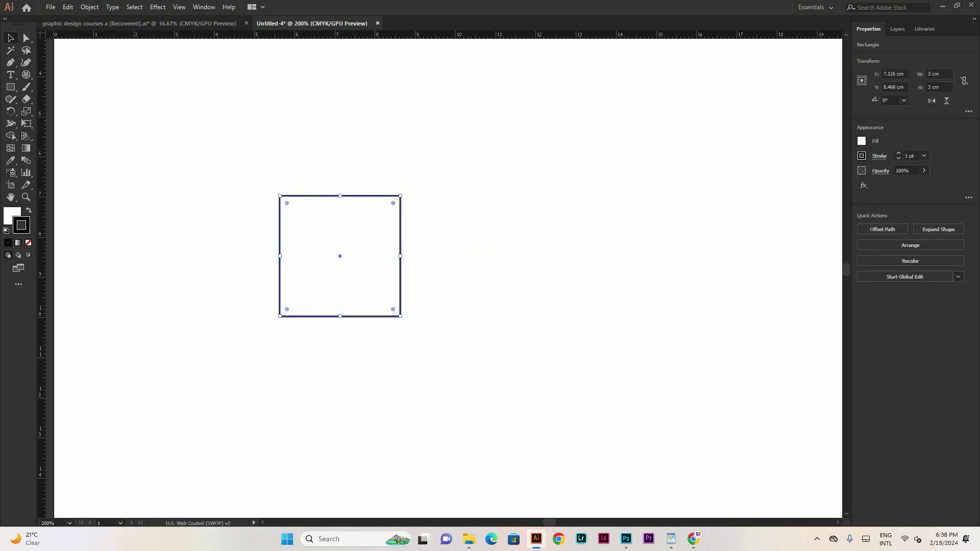
Create an ellipse 3 cm wide and 3 cm high beside the square
click(10, 87)
click(56, 112)
click(526, 255)
text(3)
key(Tab)
text(3)
key(Tab)
key(Return)
Move the circle onto the square so that their centers coincide
key(v)
drag(553, 264, 332, 227)
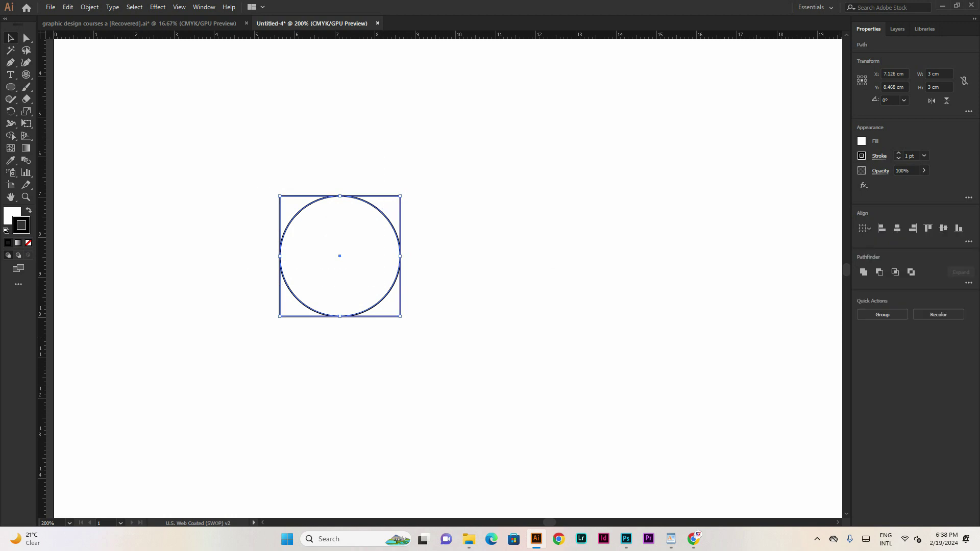
click(567, 244)
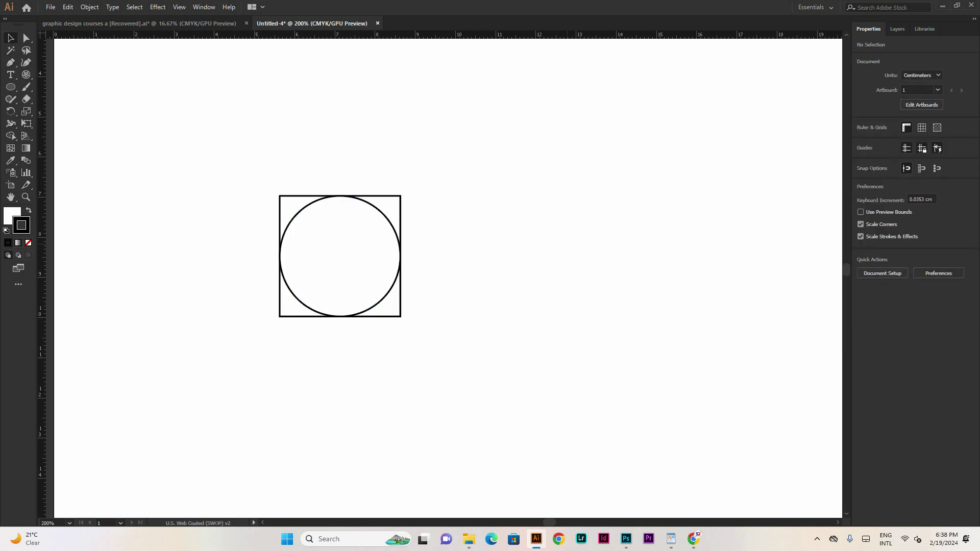
Scale the circle down from its center to about 2.83 cm in diameter, inside the square
scroll(354, 192, up, 3)
click(424, 235)
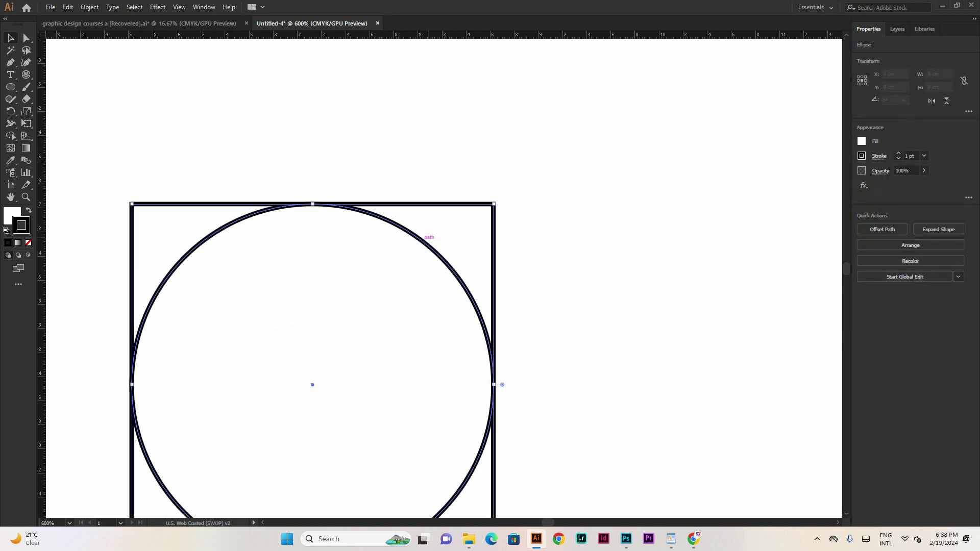
scroll(424, 235, up, 2)
drag(565, 174, 545, 193)
scroll(576, 198, down, 1)
scroll(562, 209, down, 1)
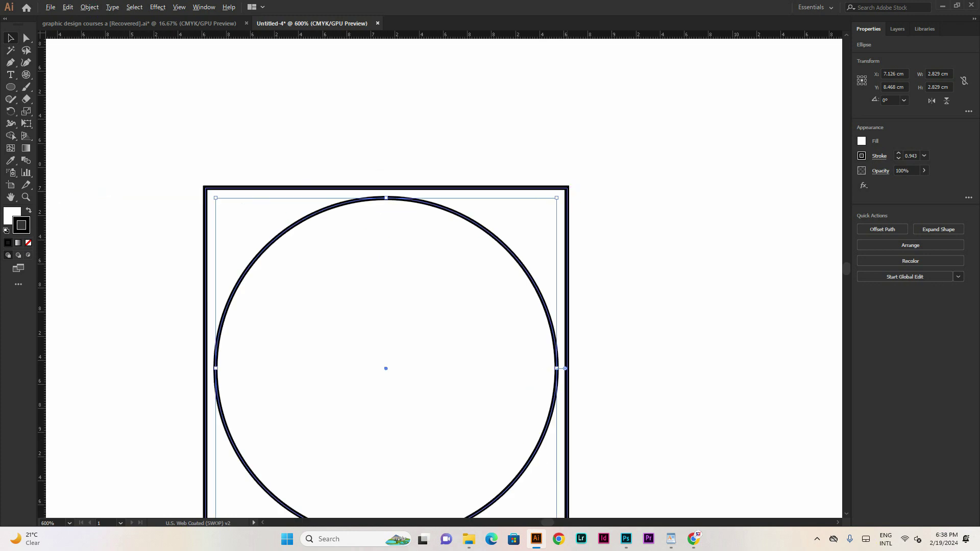
scroll(386, 327, down, 1)
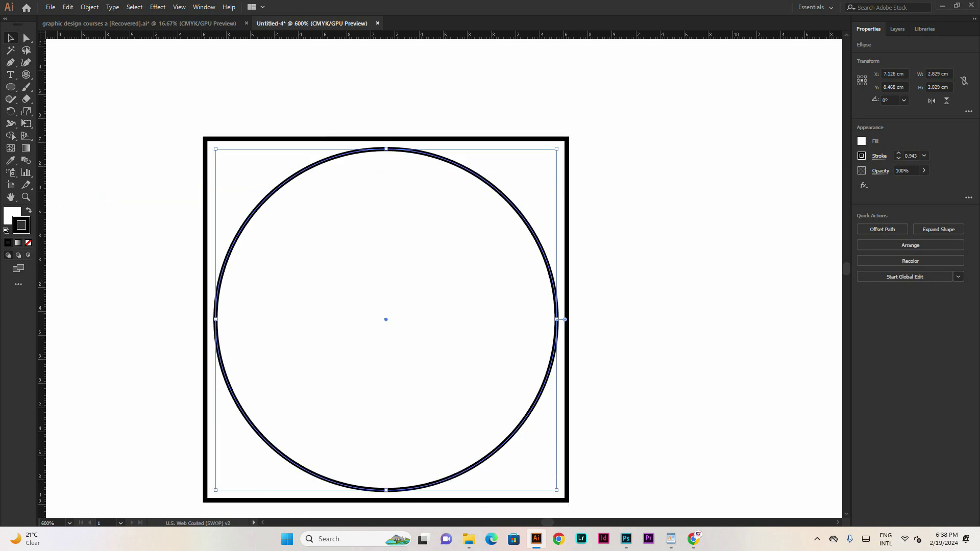
Set the circle's stroke weight to 2 pt and deselect it
click(899, 152)
click(898, 152)
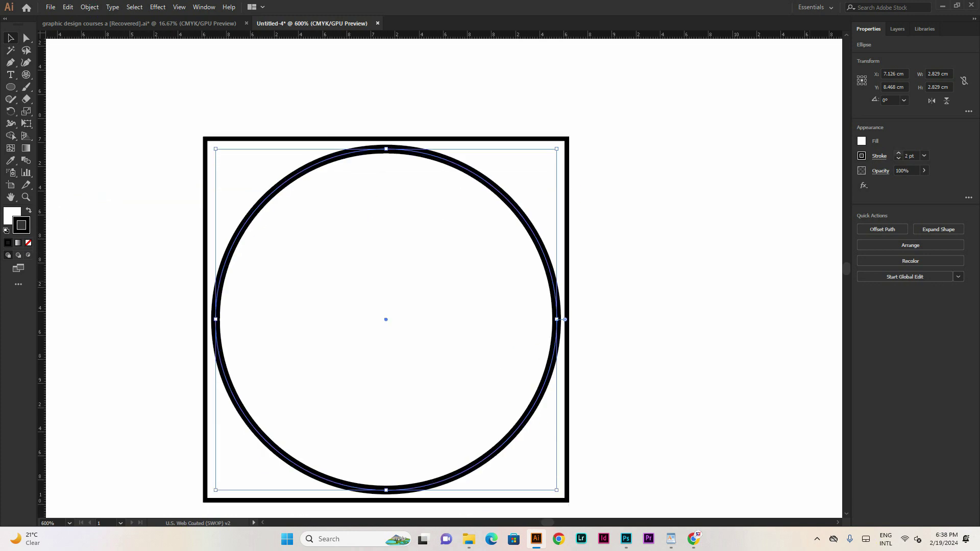
key(ctrl+shift+a)
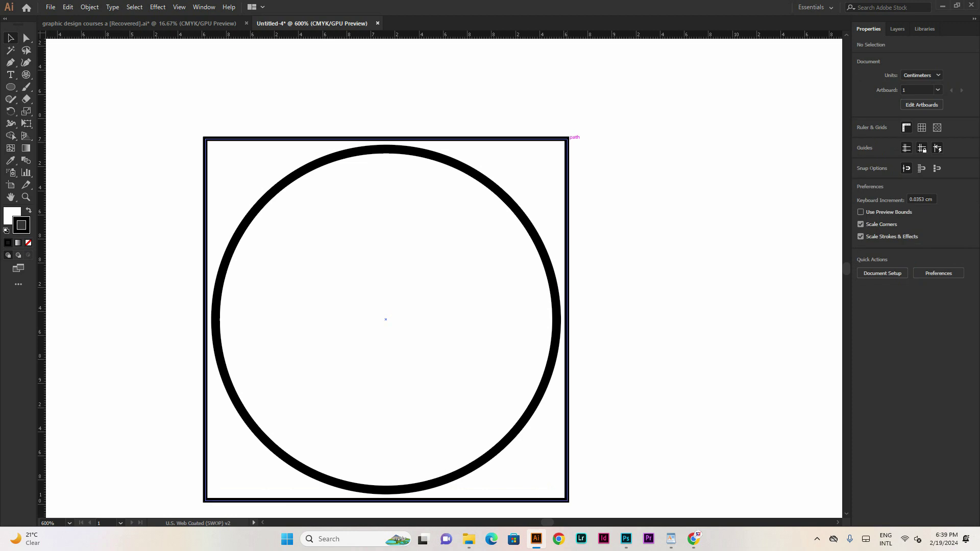
scroll(455, 129, down, 2)
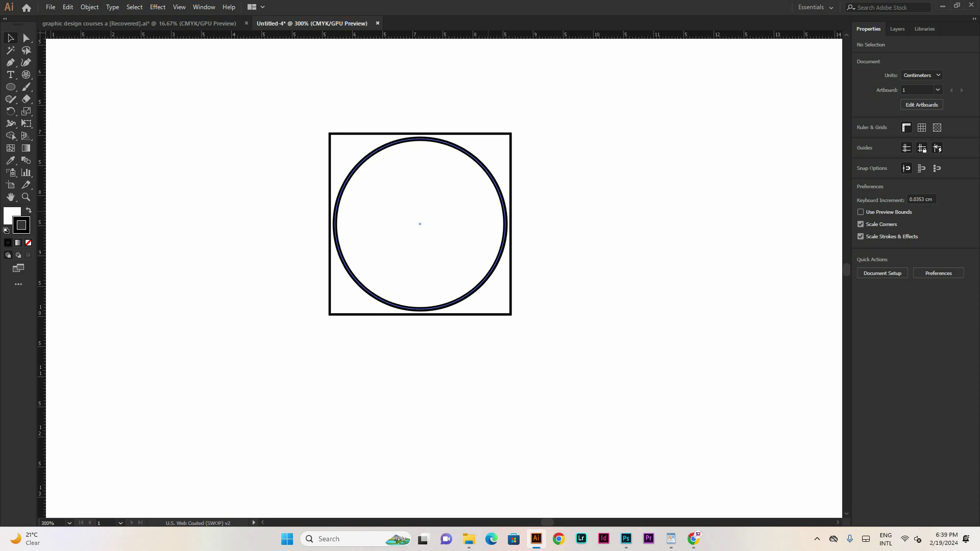
Delete the square surrounding the circle
click(511, 135)
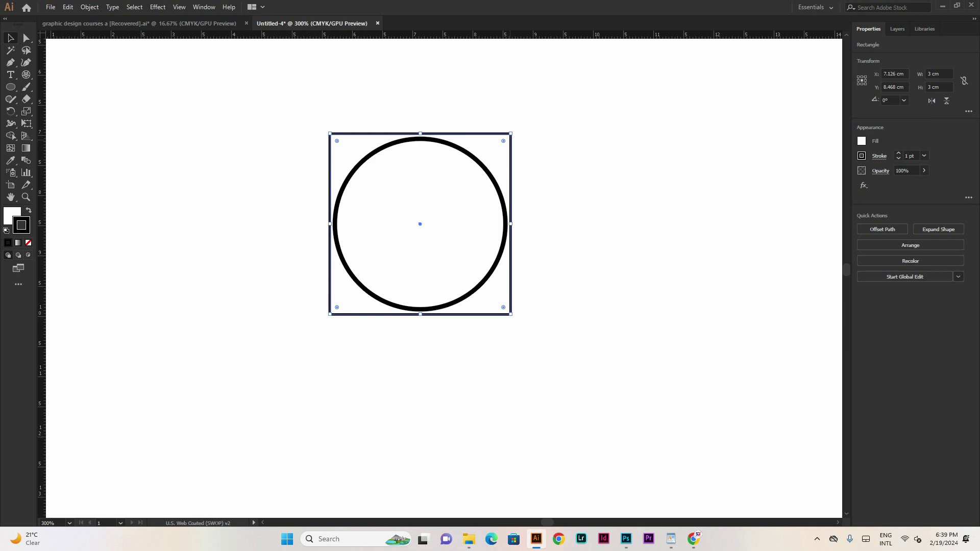
click(516, 136)
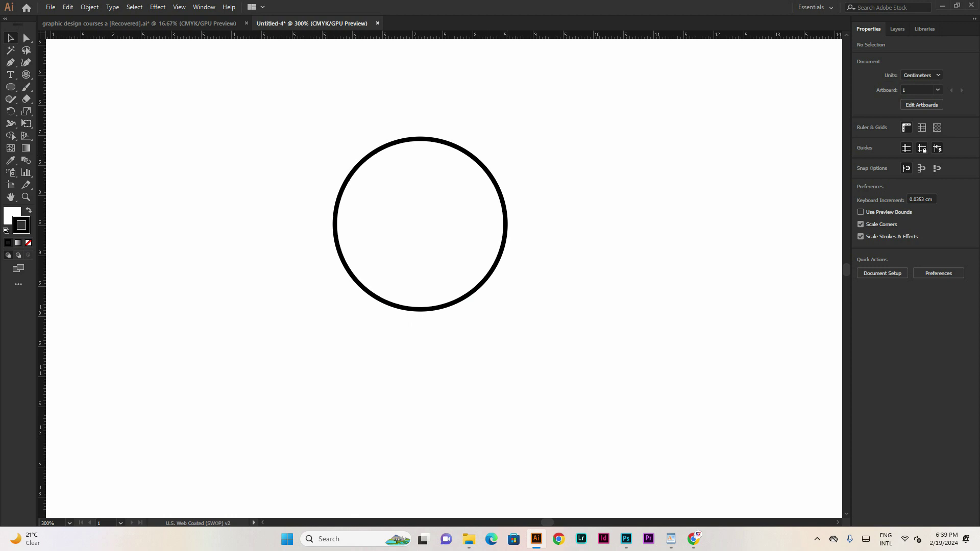
scroll(475, 172, down, 1)
scroll(470, 166, up, 1)
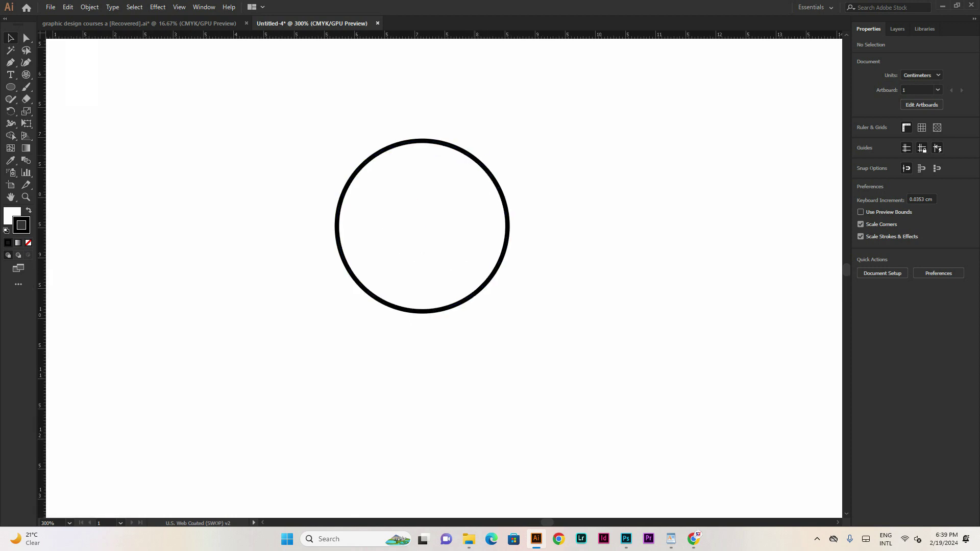
Copy the circle, paste it in front, and scale the copy from its center to about 1.59 cm in diameter
click(475, 151)
key(ctrl+c)
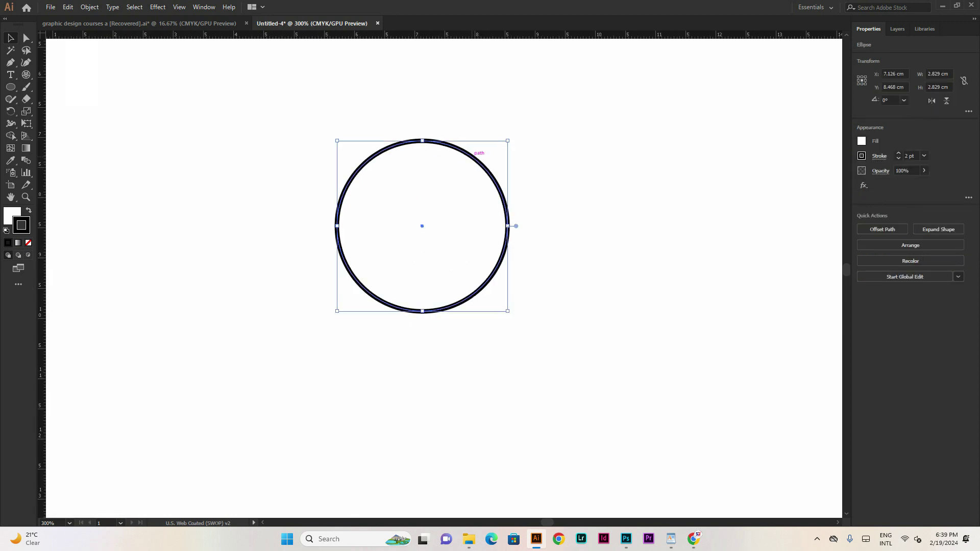
key(ctrl+f)
drag(508, 140, 470, 179)
scroll(485, 158, up, 1)
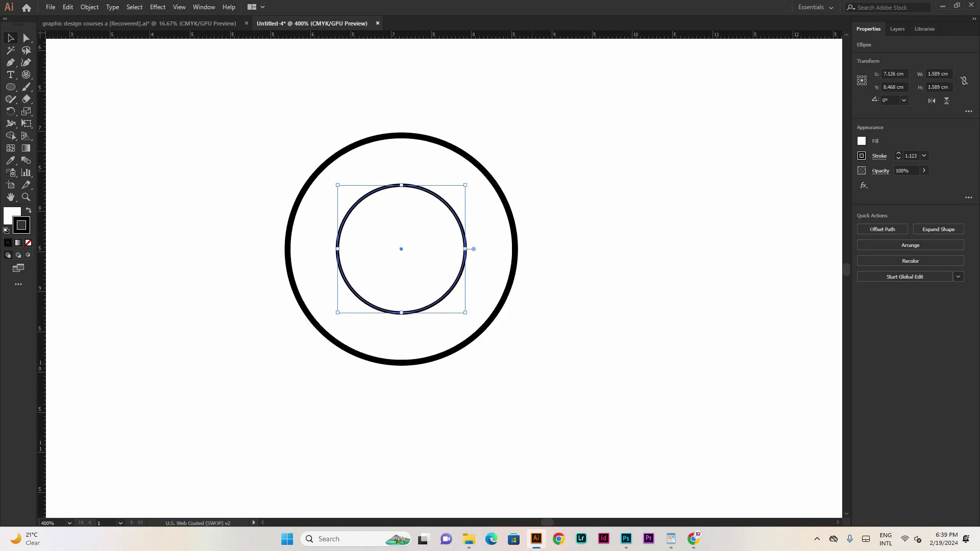
Duplicate the inner circle in place and enlarge the copy from its center to about 1.82 cm in diameter
click(521, 187)
click(444, 194)
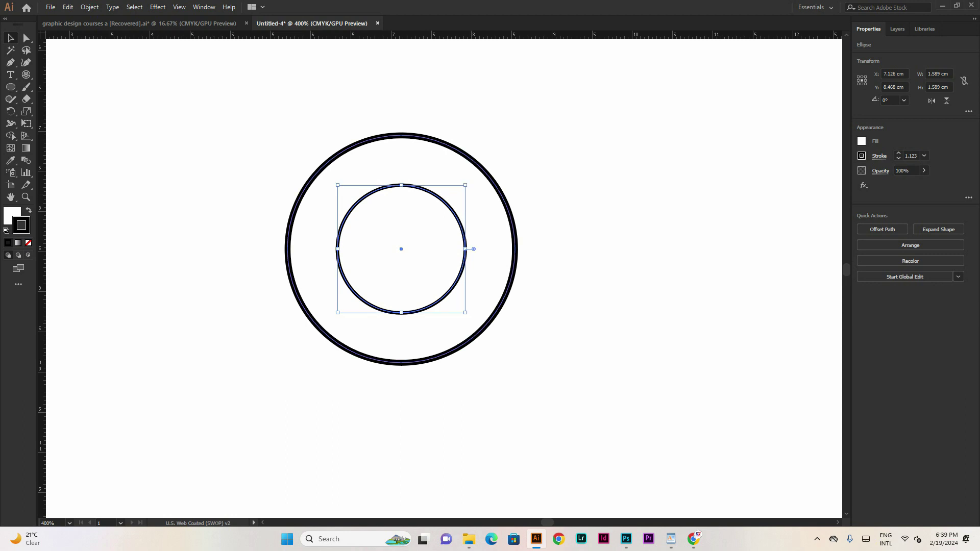
drag(465, 185, 481, 164)
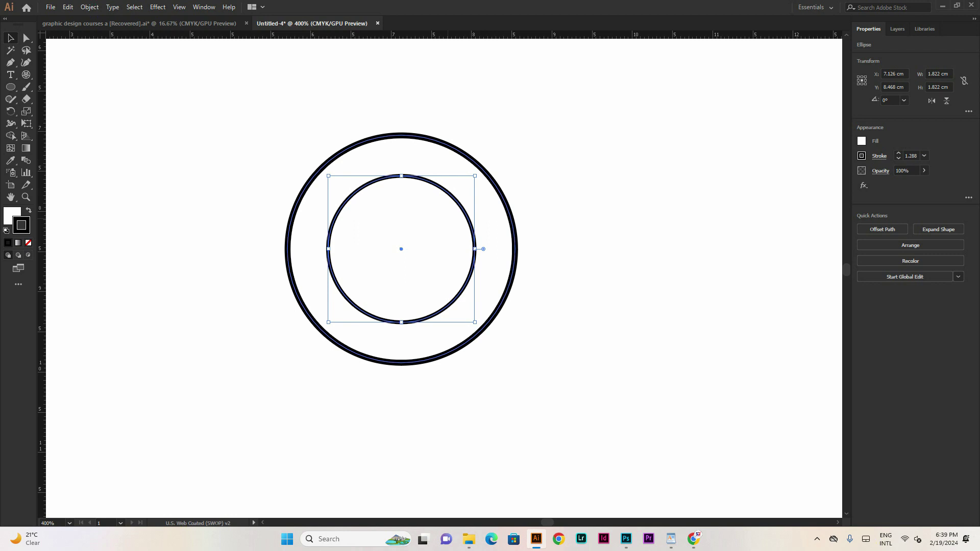
key(ctrl+=)
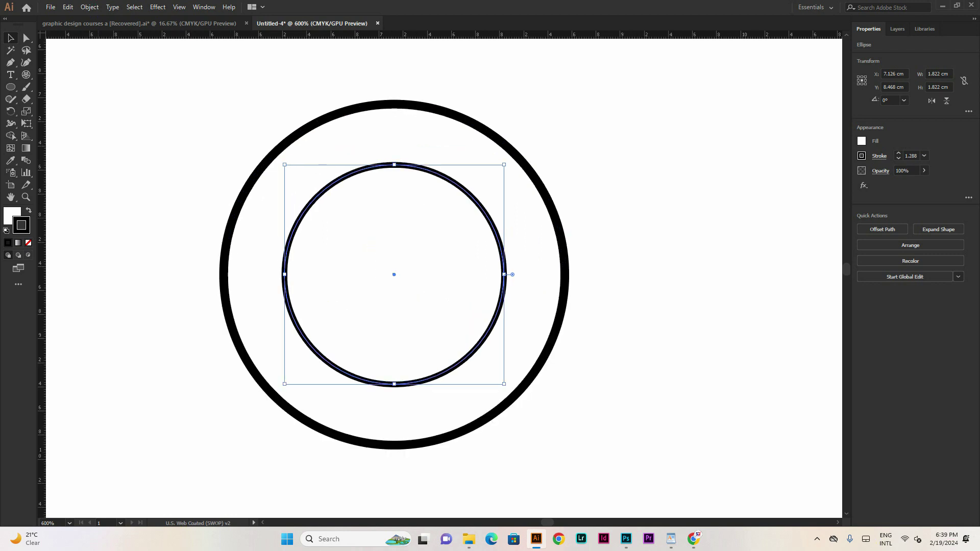
Remove the fill of the 1.82 cm circle and deselect it
click(11, 215)
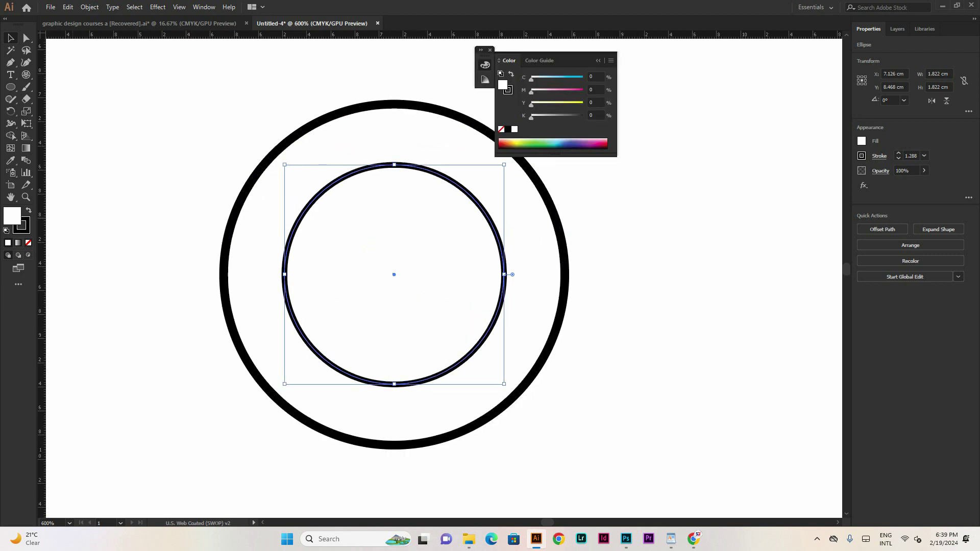
click(29, 243)
click(204, 106)
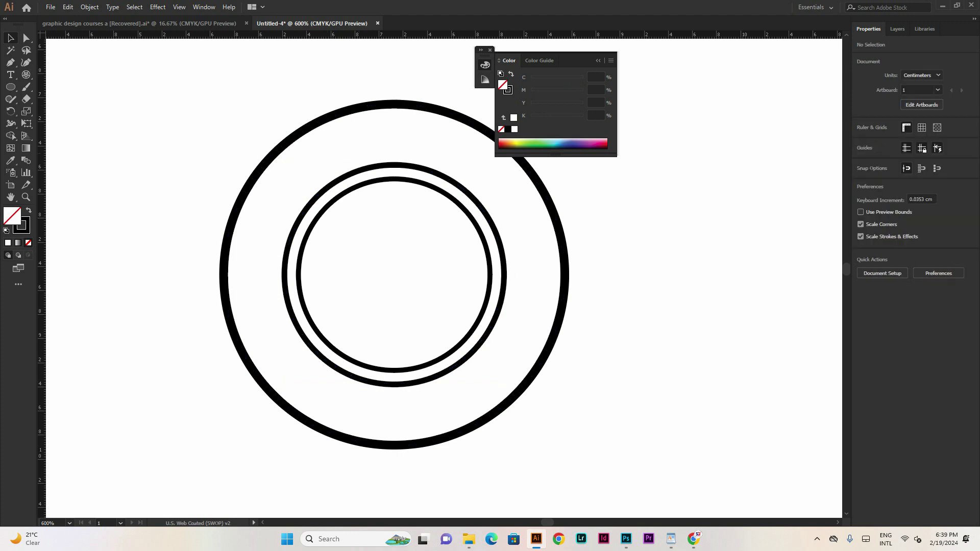
Set the middle circle's stroke weight to 0.5 pt, collapse the color settings and deselect the circle
click(364, 167)
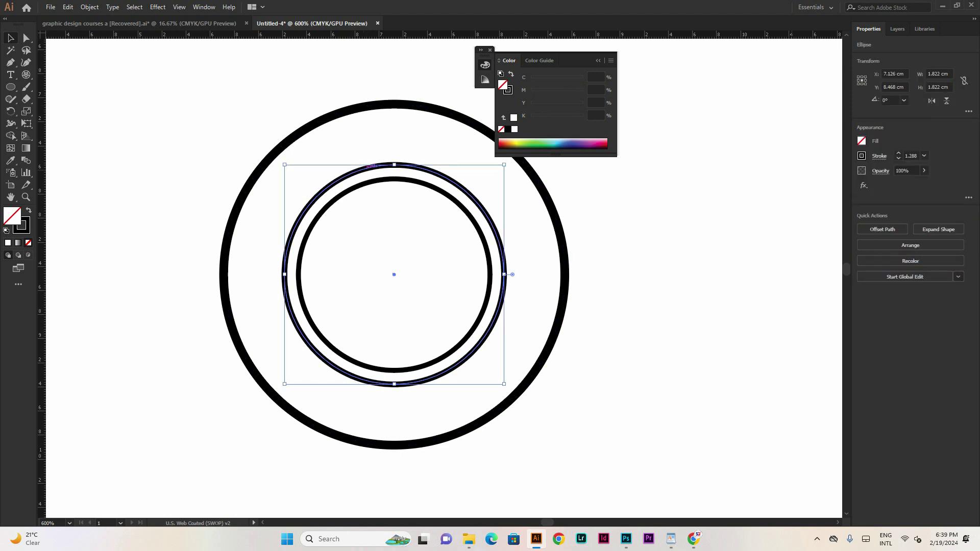
click(898, 158)
click(898, 158)
click(898, 158)
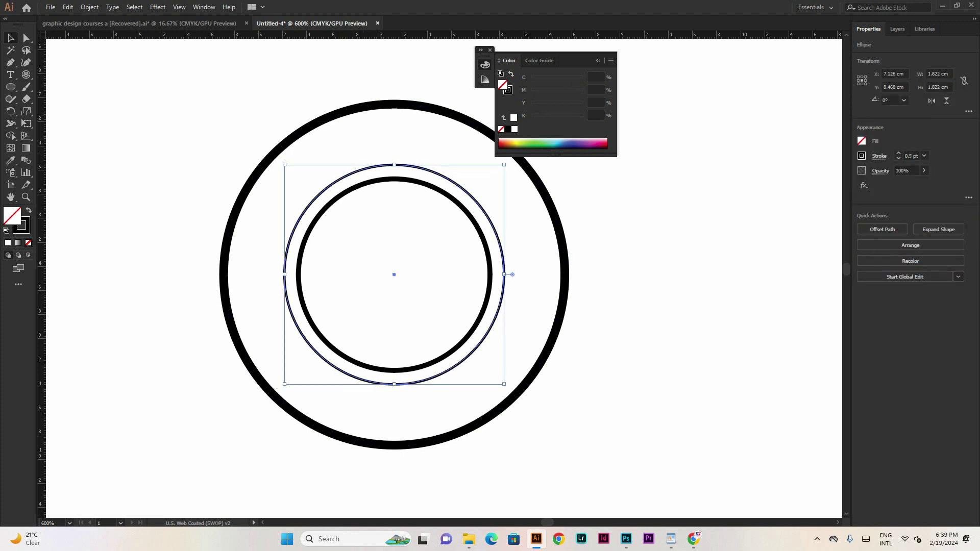
click(598, 60)
click(378, 393)
Add the text "RUPANDEHI JOB PVT. LTD." above the circles and select all of it
scroll(377, 393, down, 2)
scroll(377, 393, up, 2)
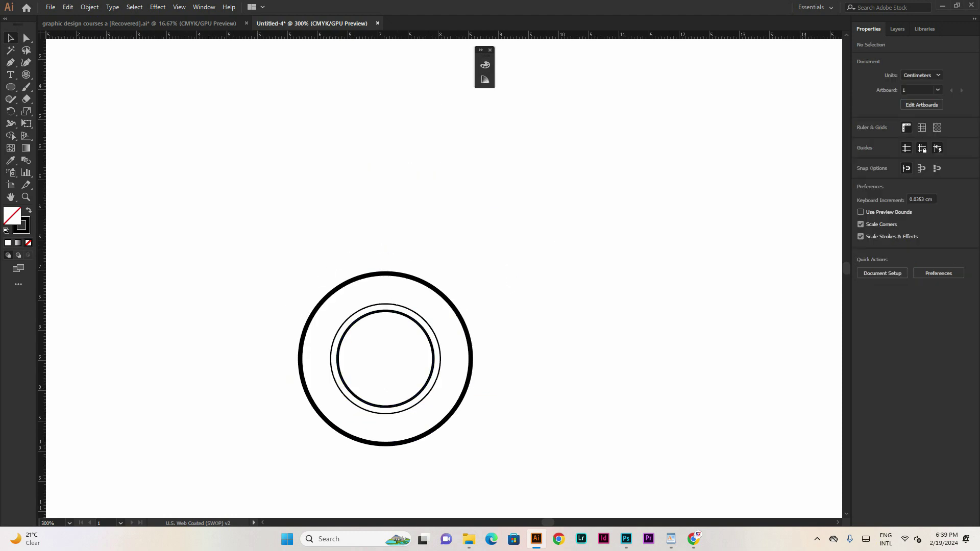
key(t)
click(404, 210)
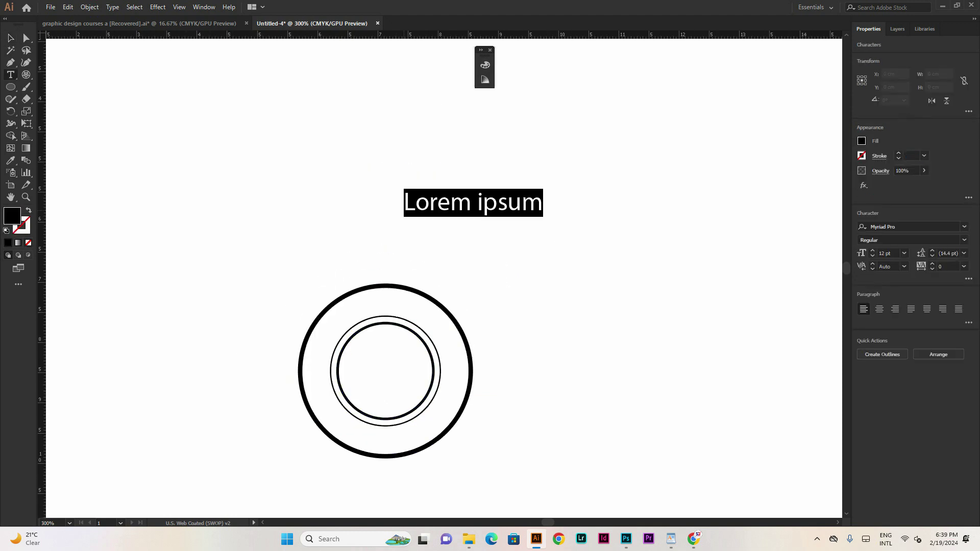
text(RU)
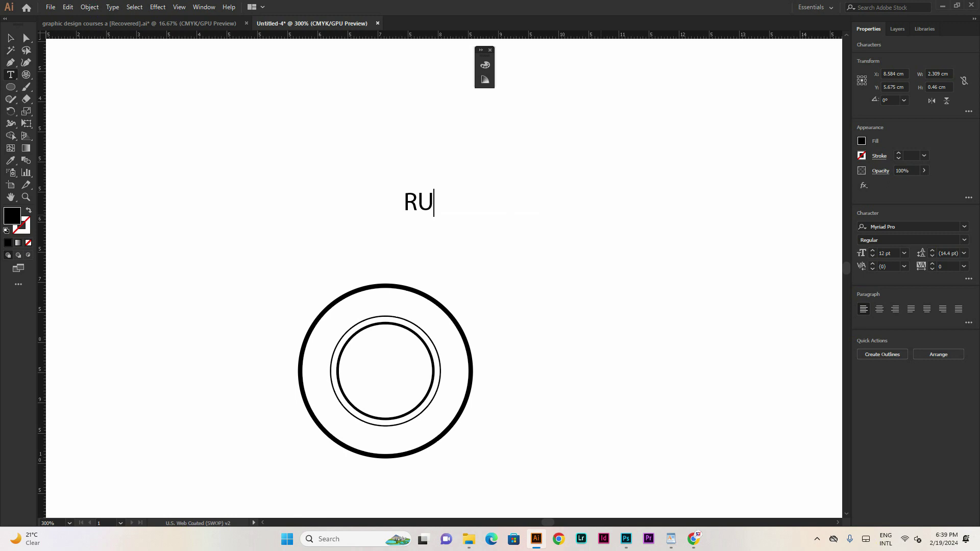
text(PANDEHI )
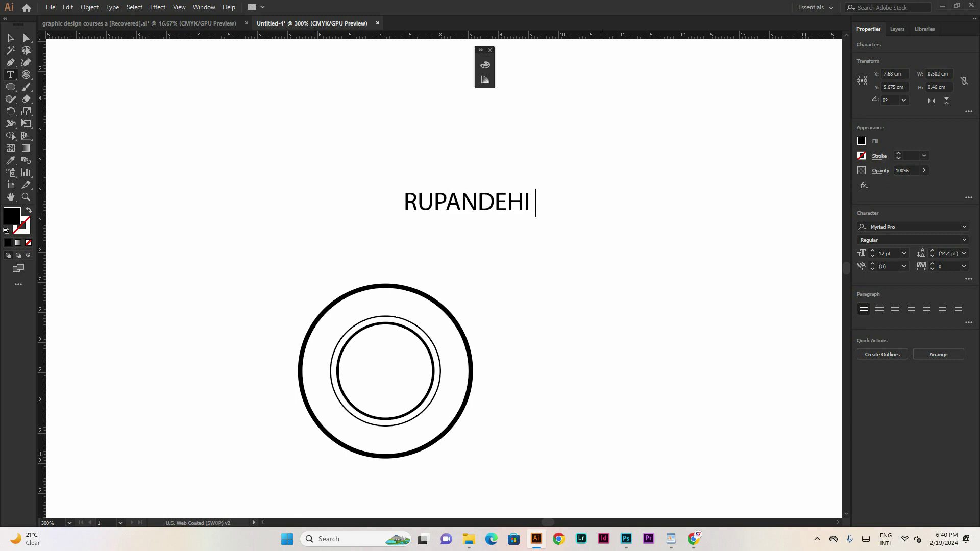
text(JOB PVT. LTD.)
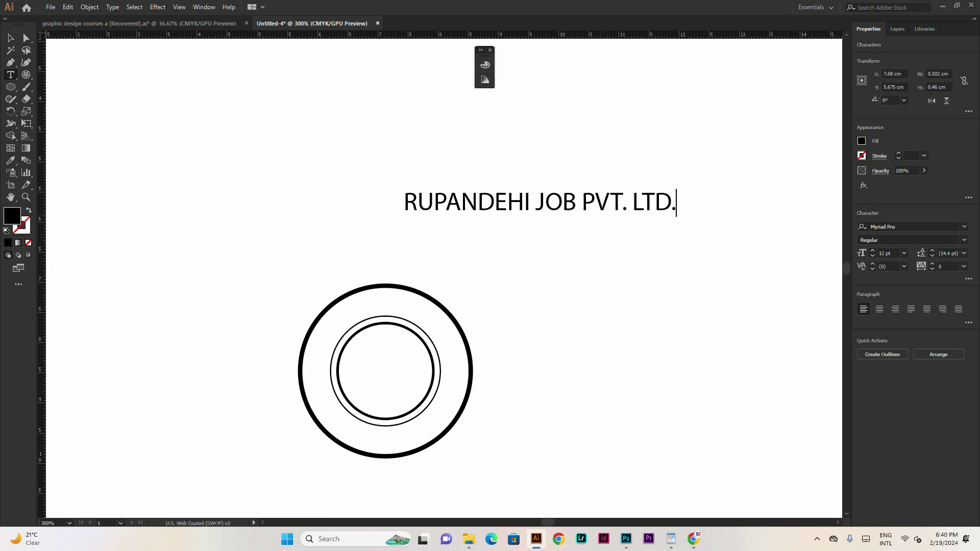
key(ctrl+a)
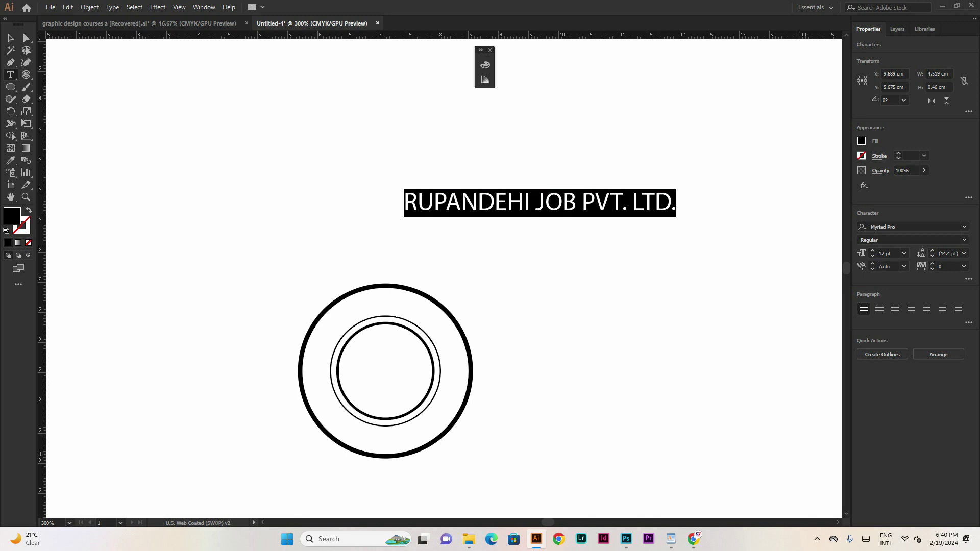
Set the font of the "RUPANDEHI JOB PVT. LTD." text to Arial Bold and finish editing it
click(964, 227)
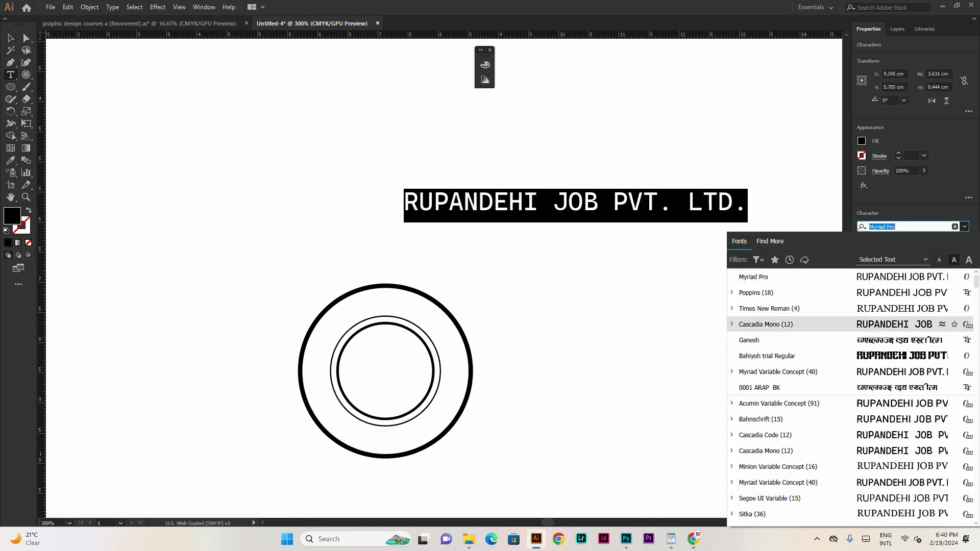
click(765, 435)
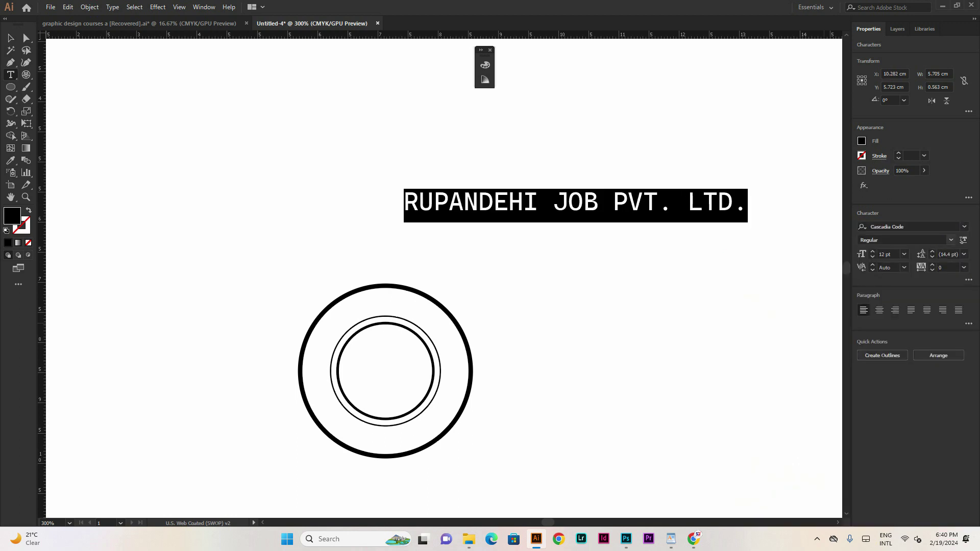
click(964, 227)
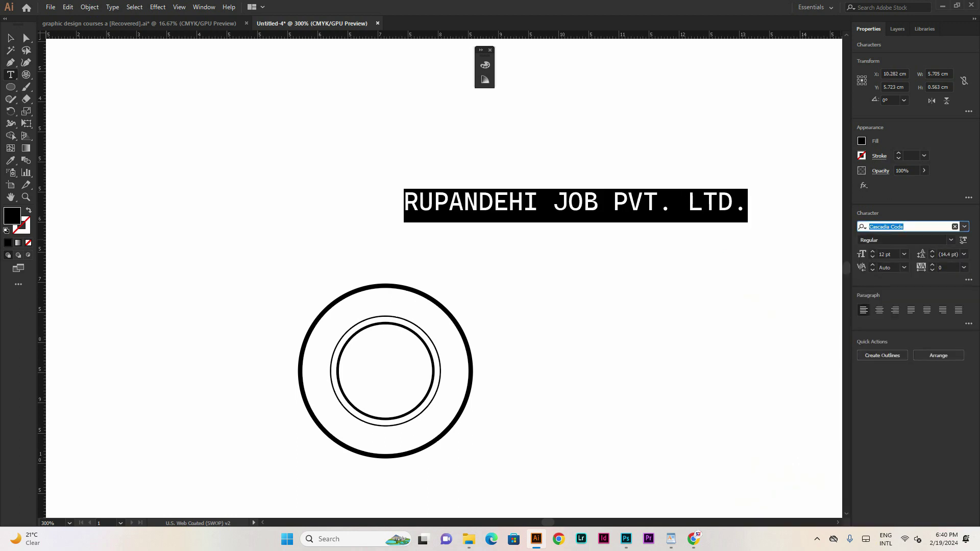
text(ARIAL)
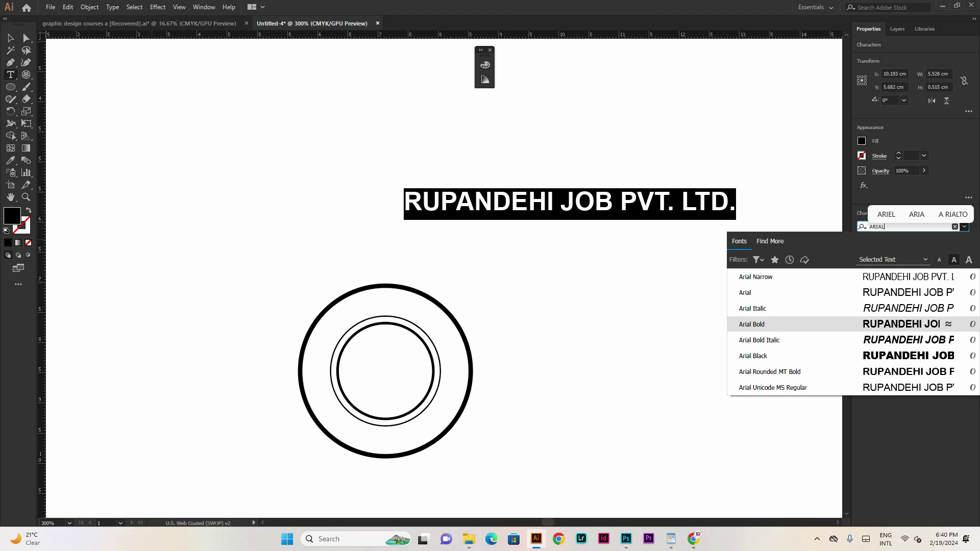
key(Down)
key(Down)
key(Up)
key(Up)
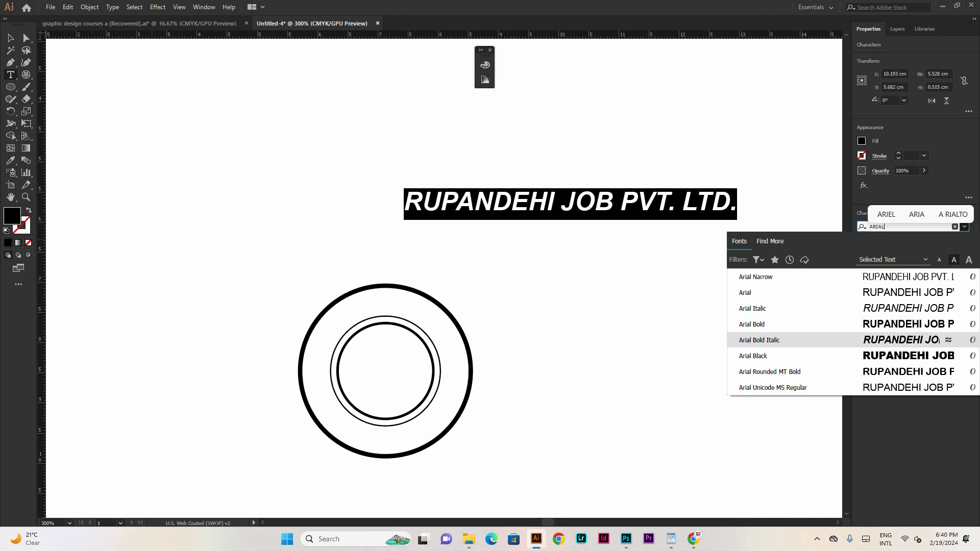
key(Return)
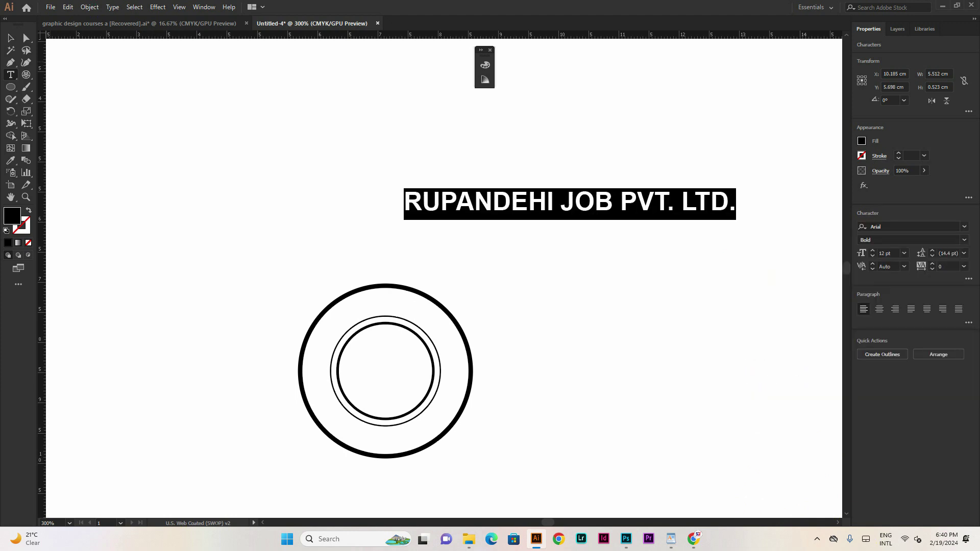
key(Escape)
Duplicate the company name just below itself, replace the copy's text with "Butwal, Rupandehi" and deselect it
scroll(392, 280, down, 2)
alt+drag(569, 164, 591, 214)
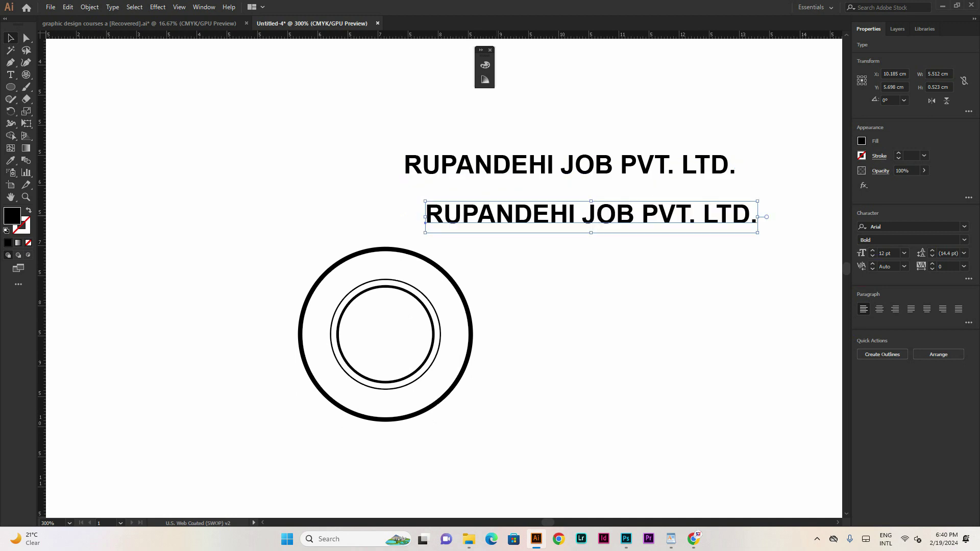
double_click(591, 214)
key(ctrl+a)
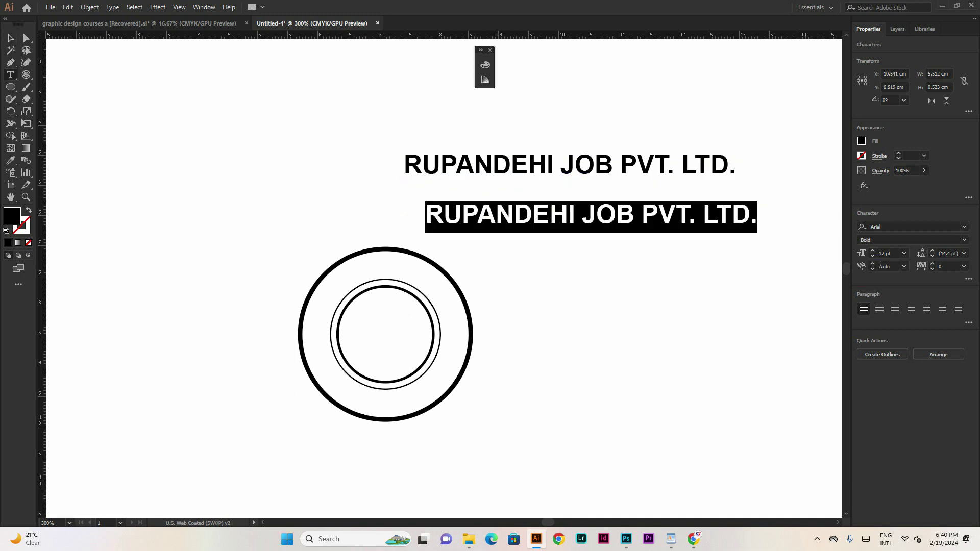
text(but)
key(BackSpace)
key(BackSpace)
key(BackSpace)
text(Butwal)
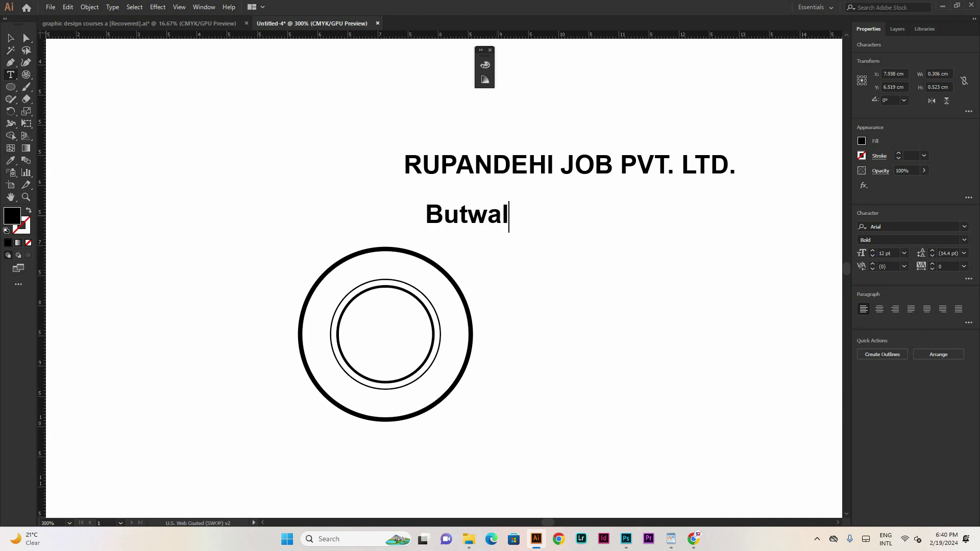
text(, Rupandehi)
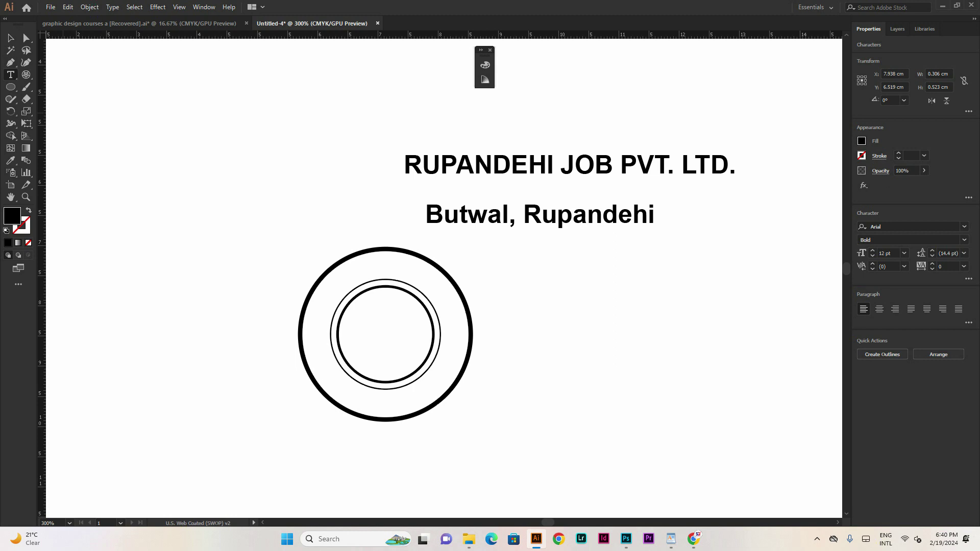
key(Escape)
key(ctrl+shift+a)
scroll(444, 279, down, 1)
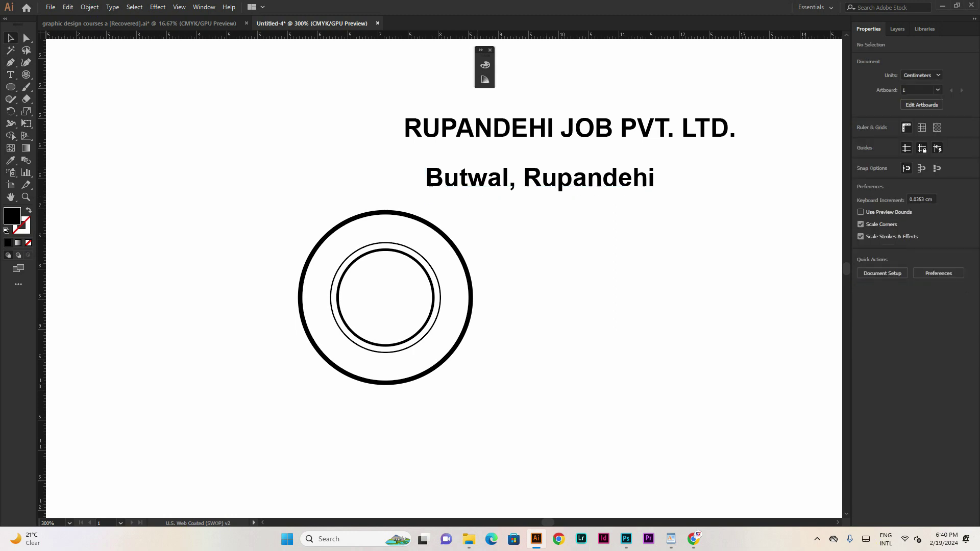
Select both text lines, scale them down together to about 3.31 pt and deselect them
click(570, 127)
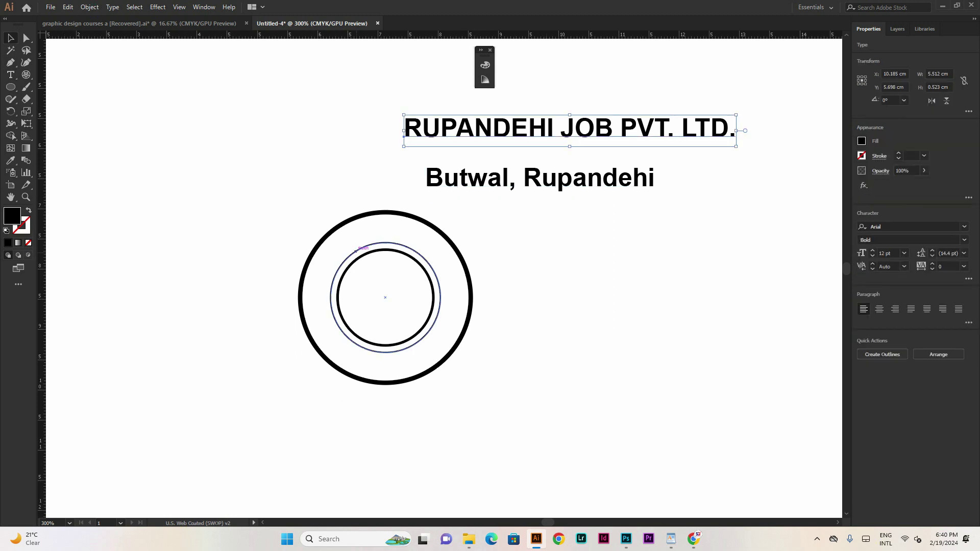
drag(376, 106, 513, 195)
drag(735, 115, 587, 174)
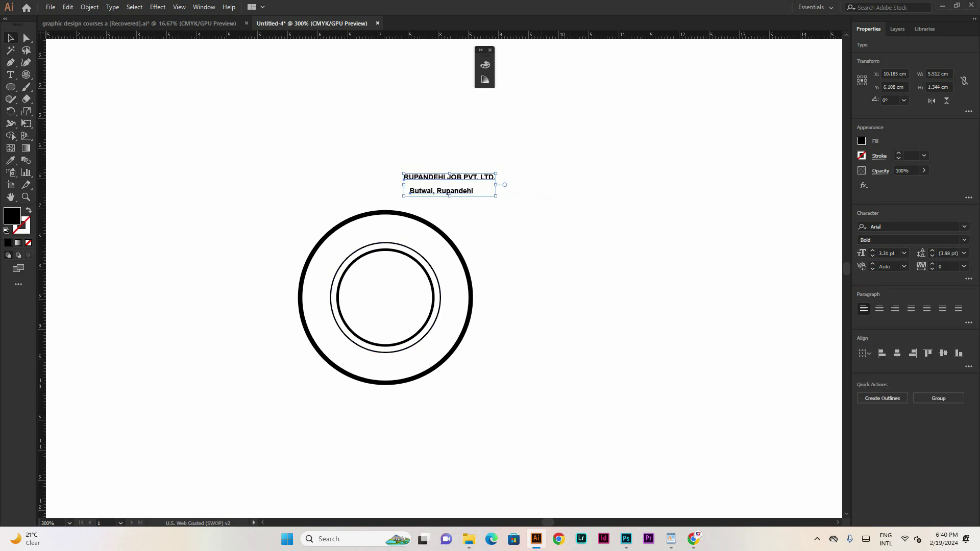
click(594, 185)
Copy all of the "RUPANDEHI JOB PVT. LTD." text above the circles and leave text editing
scroll(331, 243, up, 2)
double_click(501, 113)
key(ctrl+a)
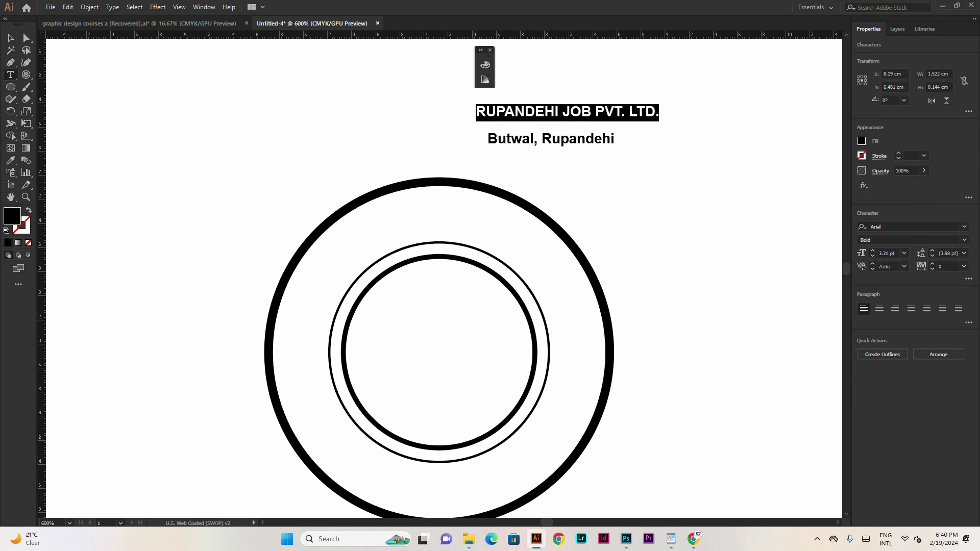
click(10, 38)
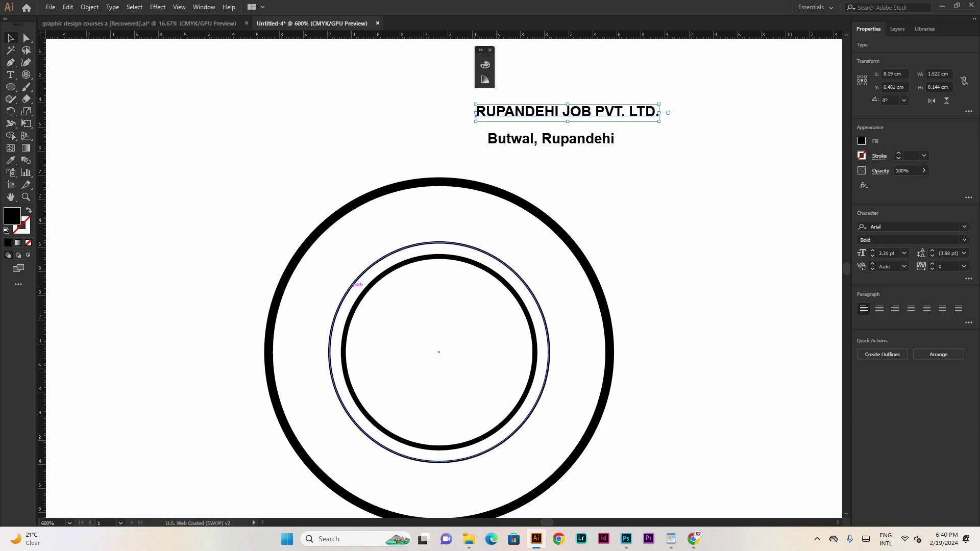
Turn the middle circle into a type path and replace its placeholder text with "RUPANDEHI JOB PVT. LTD."
click(11, 74)
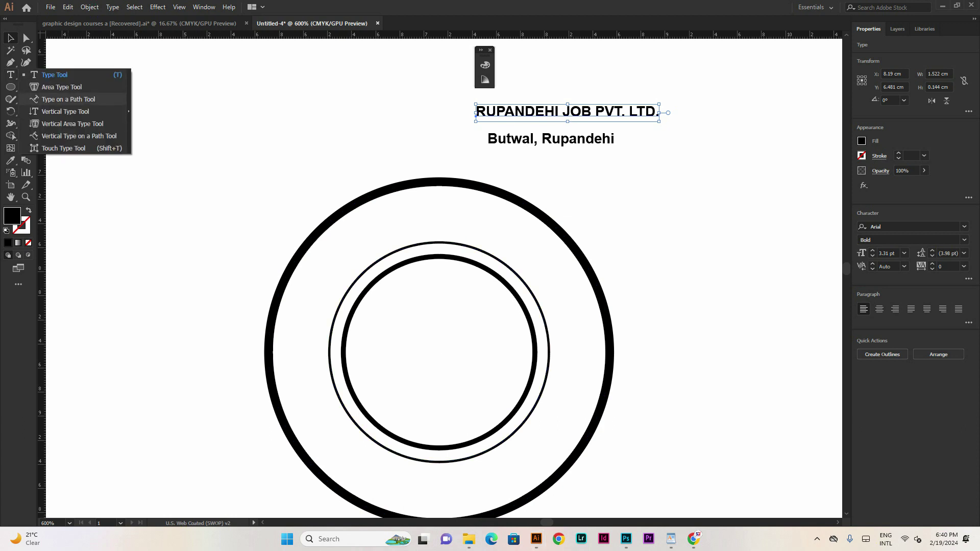
click(68, 99)
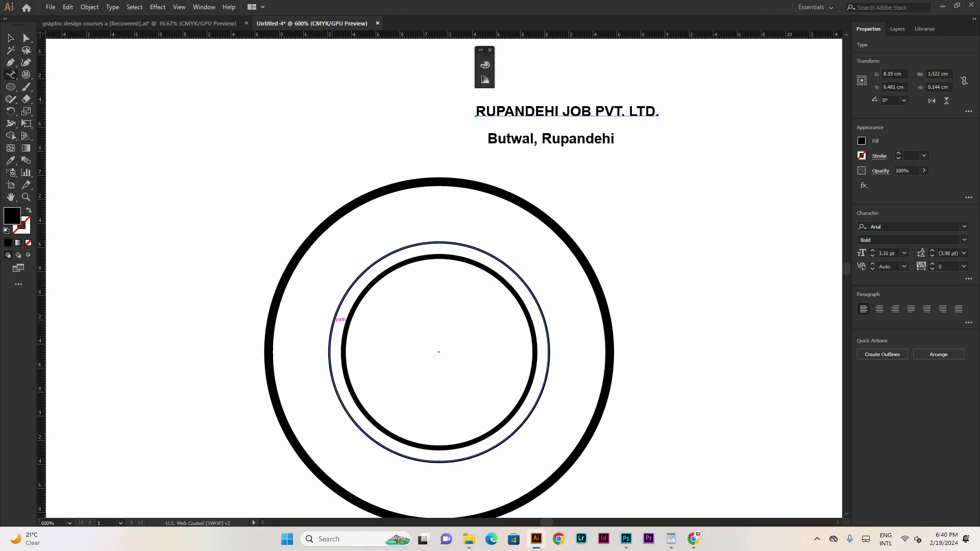
click(333, 322)
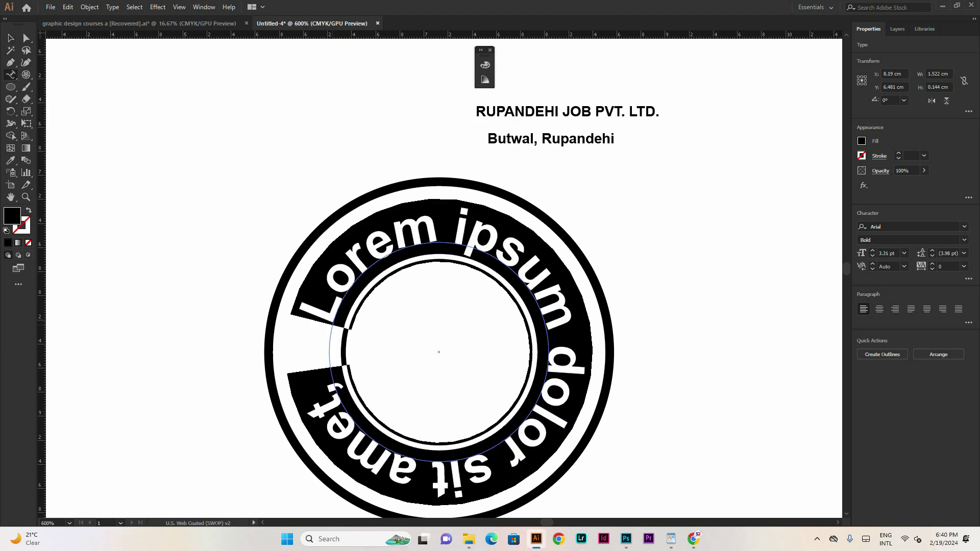
scroll(409, 210, down, 2)
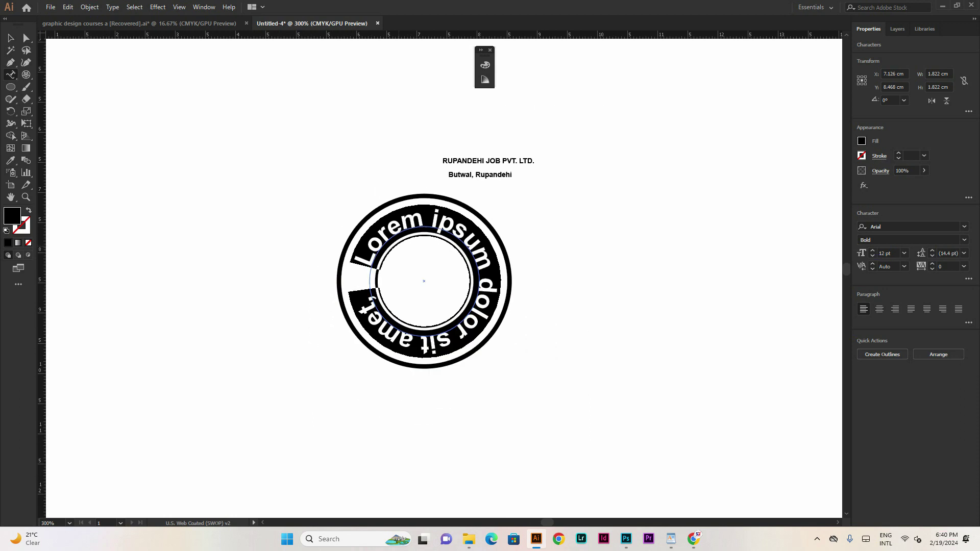
scroll(480, 285, up, 1)
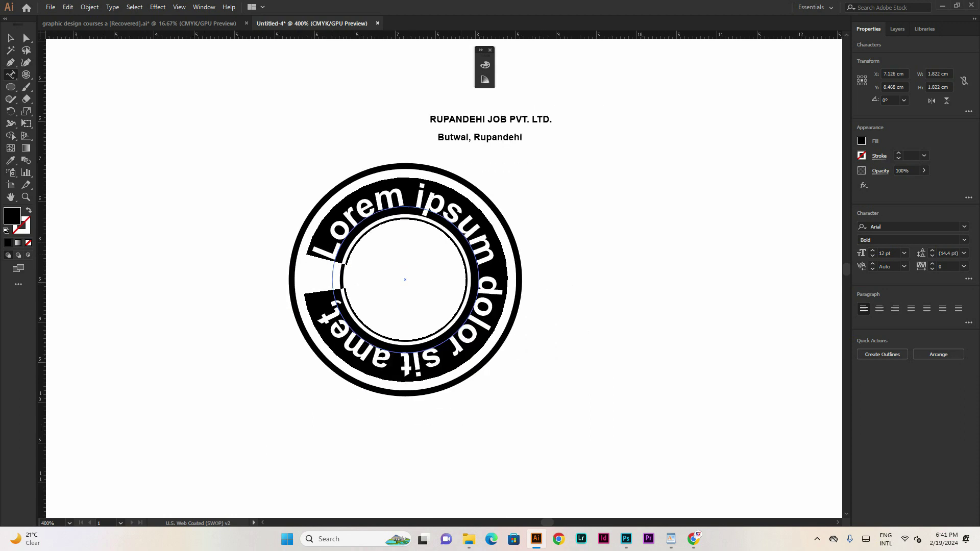
key(ctrl)
key(ctrl+shift+b)
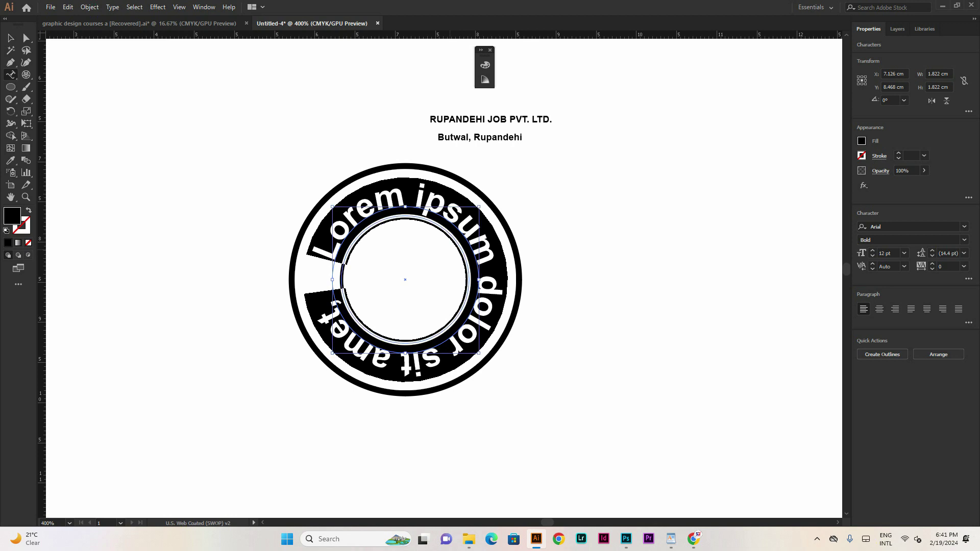
text(RUPANDEHI JOB PVT. LTD.)
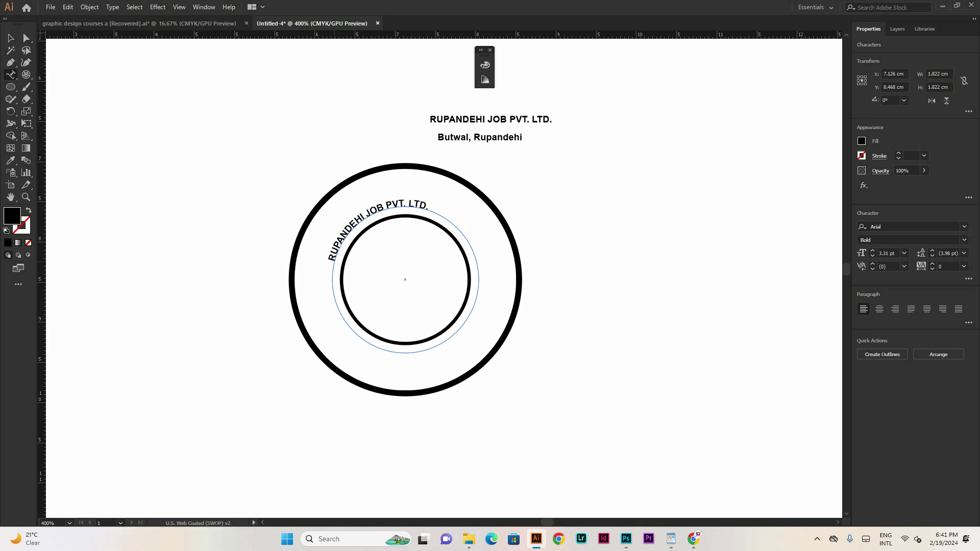
Select all the text on the circular path, set its font size to 8 pt and finish editing
mouse_move(333, 262)
mouse_down()
mouse_move(404, 205)
mouse_move(325, 265)
mouse_move(337, 270)
mouse_up()
key(ctrl+a)
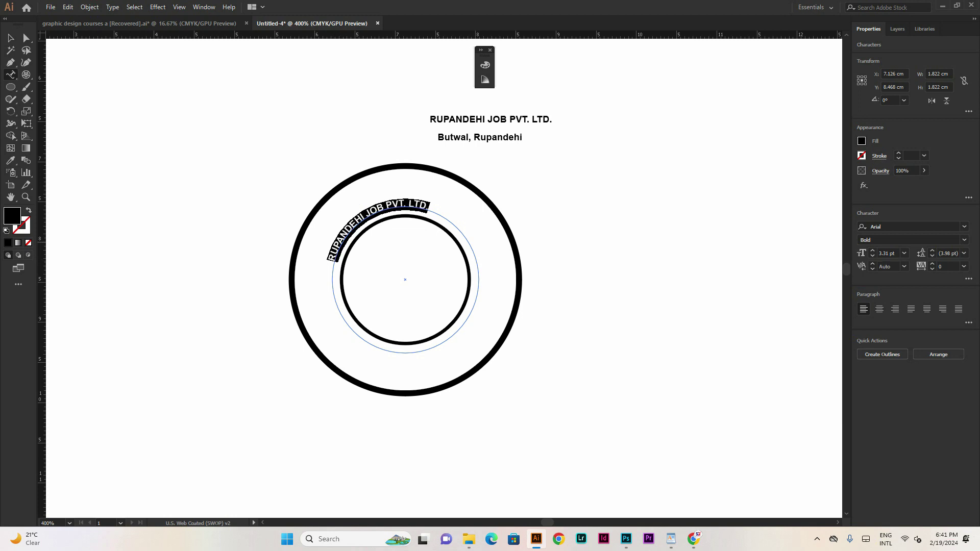
click(873, 251)
click(872, 251)
click(873, 251)
click(872, 251)
click(872, 251)
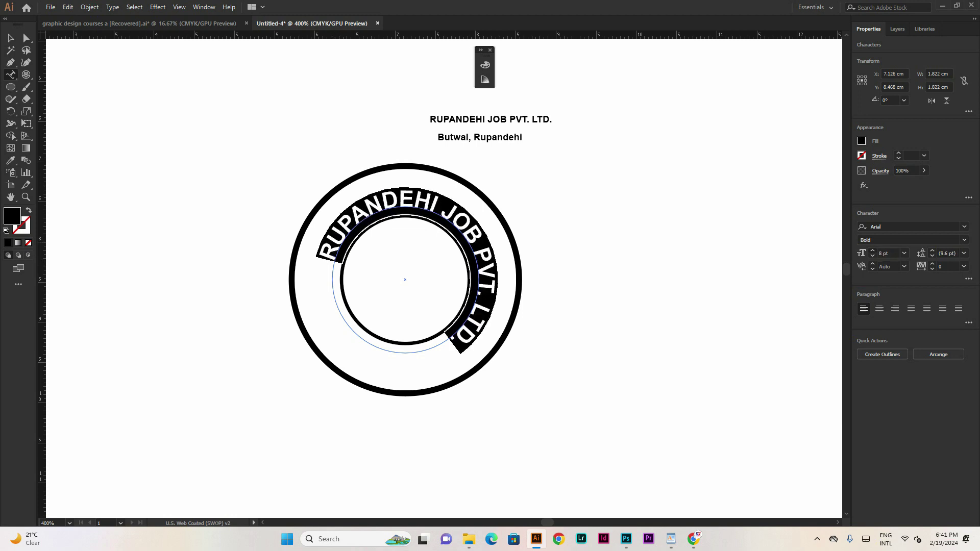
click(873, 251)
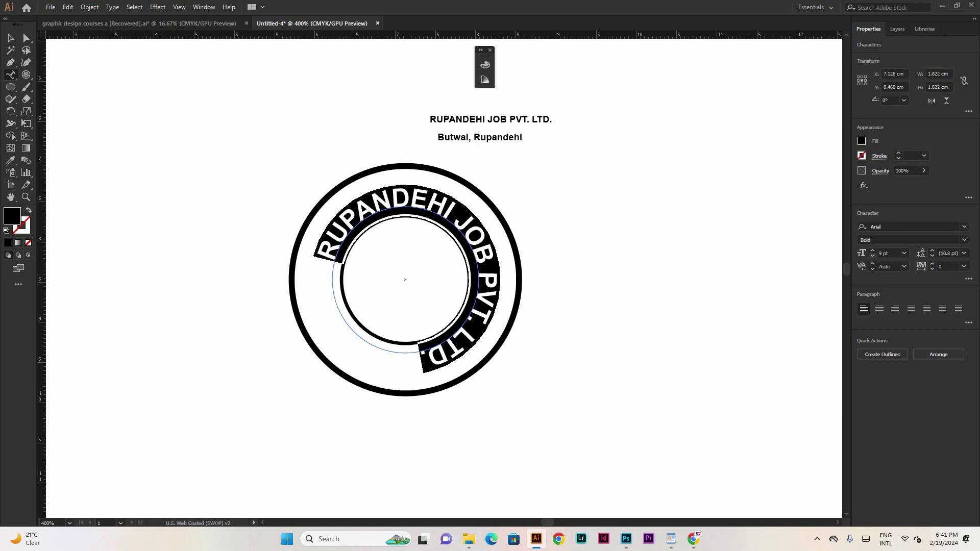
click(873, 256)
key(Escape)
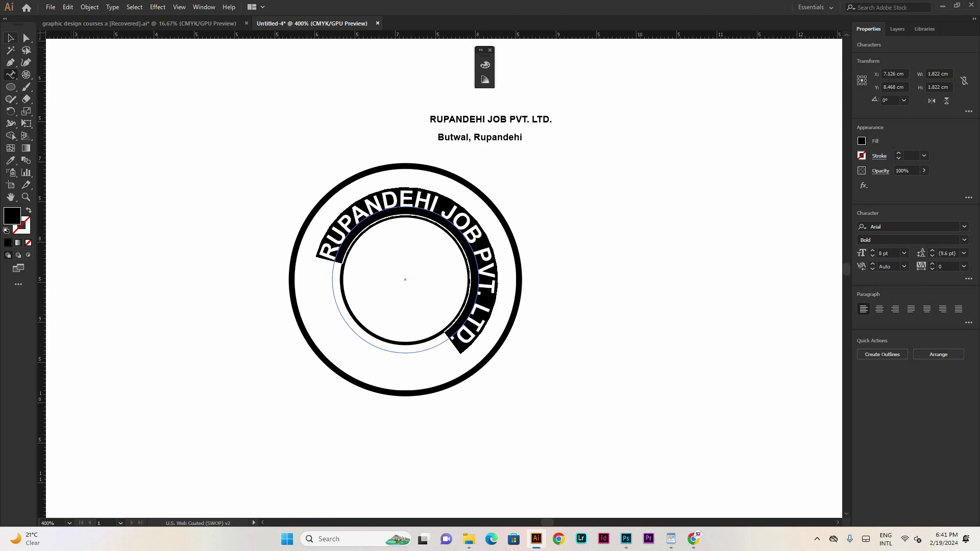
Move the path text's start bracket to the circle's upper right, leaving enough path length for the whole company name
key(ctrl+plus)
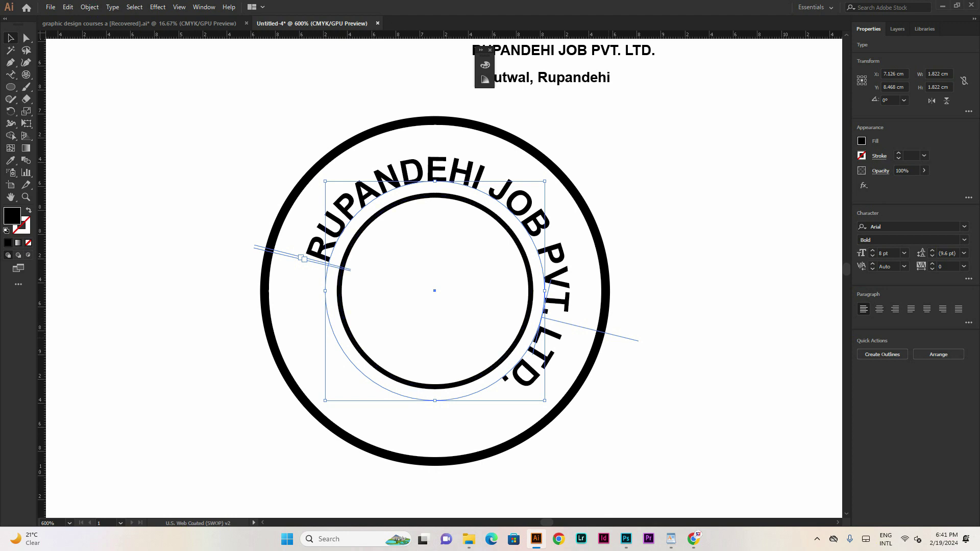
scroll(390, 239, down, 1)
scroll(398, 239, up, 1)
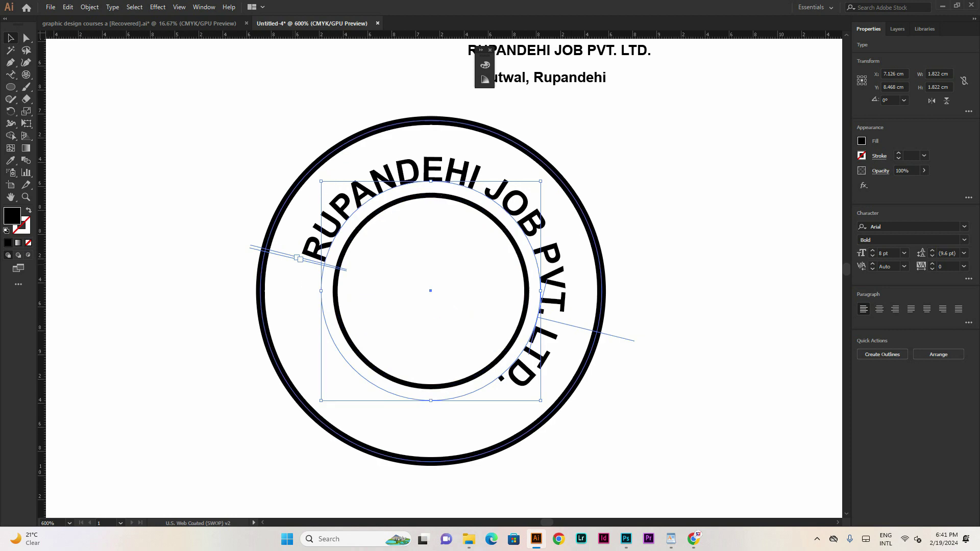
drag(300, 259, 514, 184)
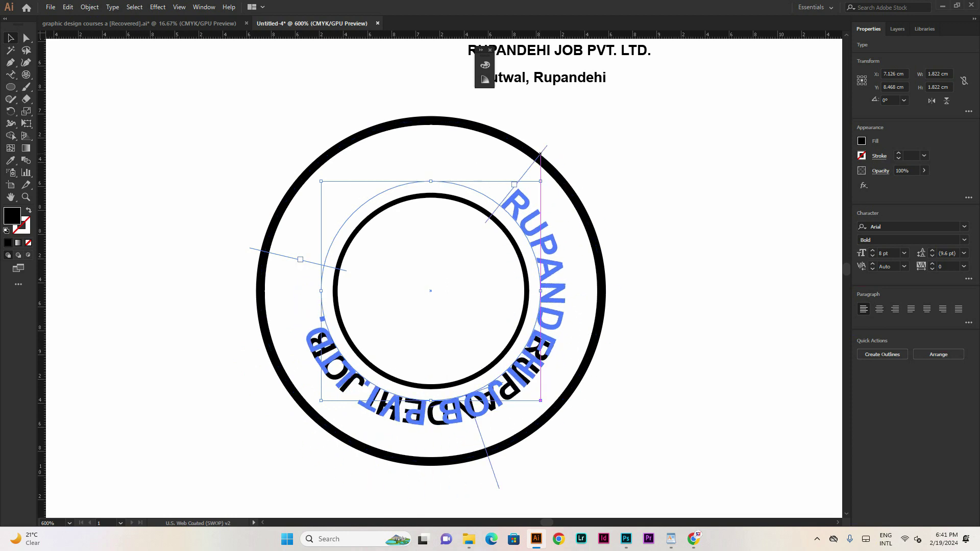
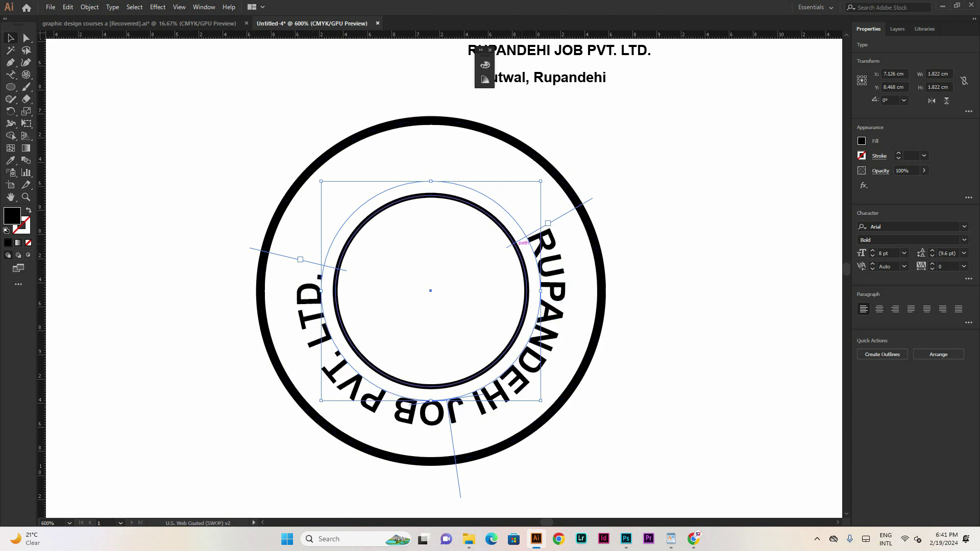
drag(548, 223, 562, 258)
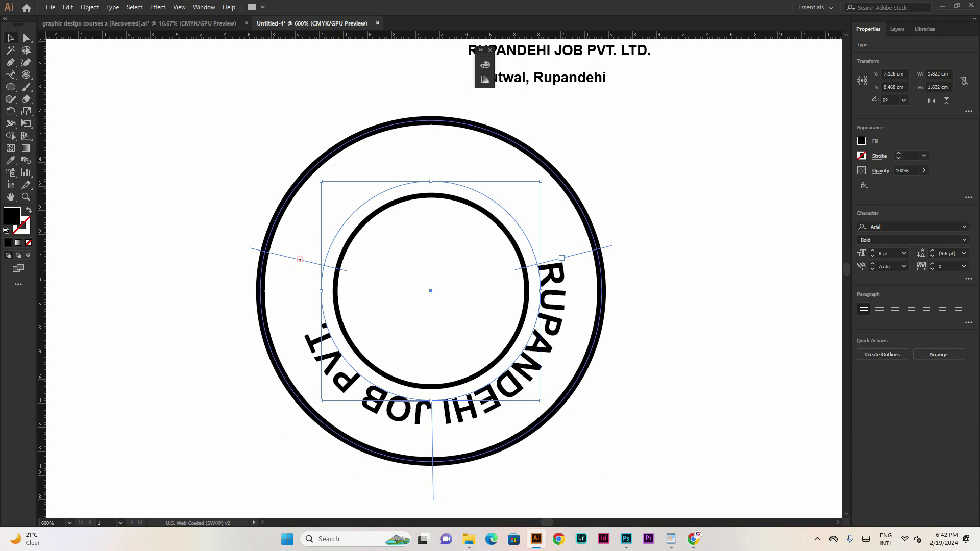
drag(561, 258, 551, 229)
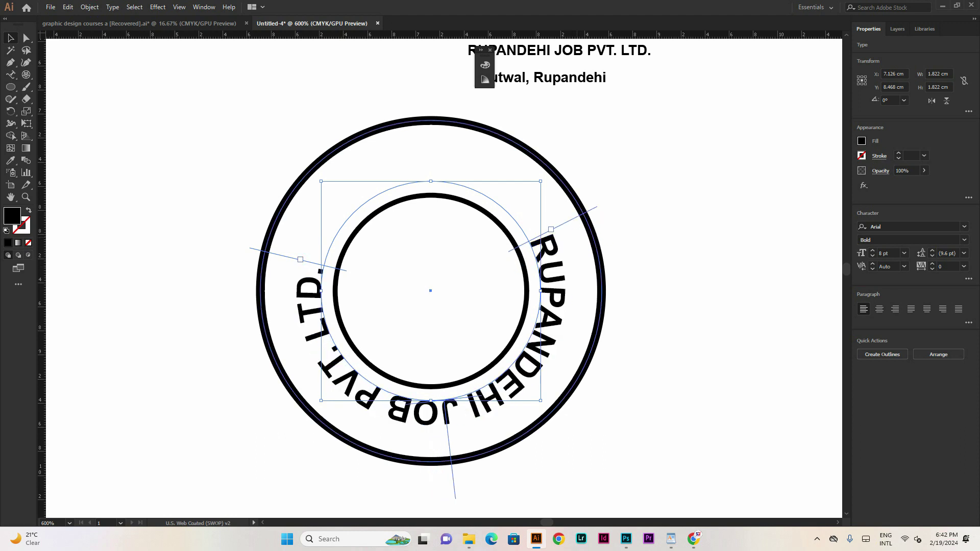
Rotate the path text around the circle by its center bracket until the company name arches symmetrically over the top
drag(451, 445, 431, 92)
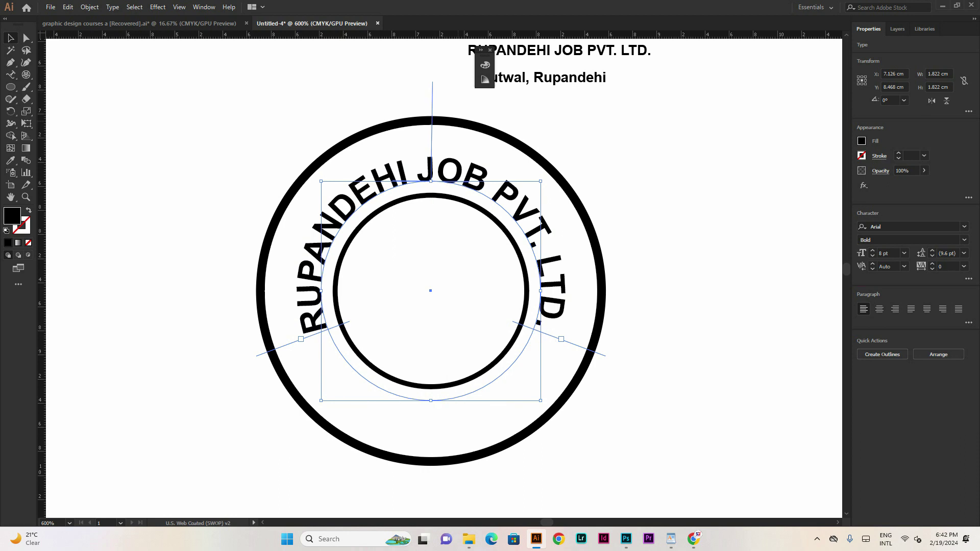
key(ctrl+minus)
key(ctrl+plus)
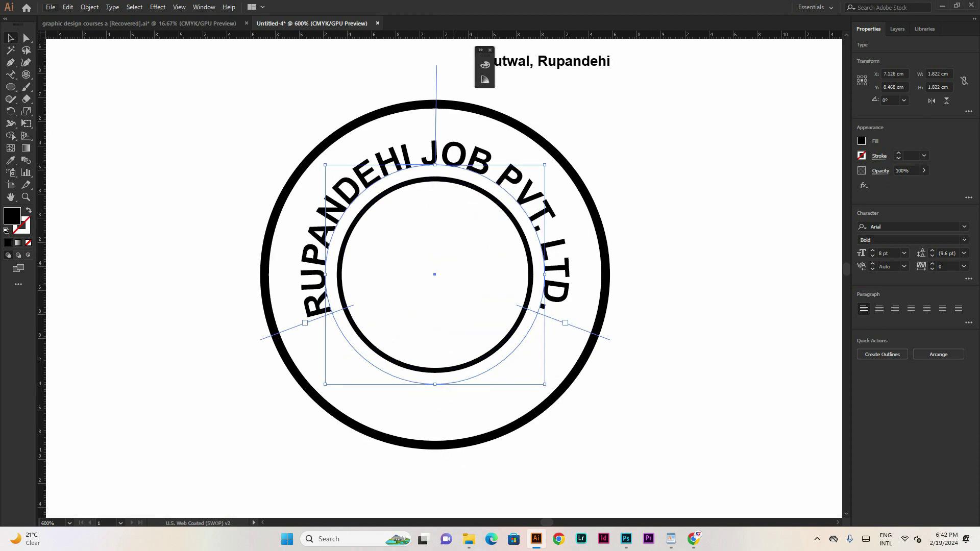
scroll(450, 176, down, 2)
scroll(449, 175, up, 1)
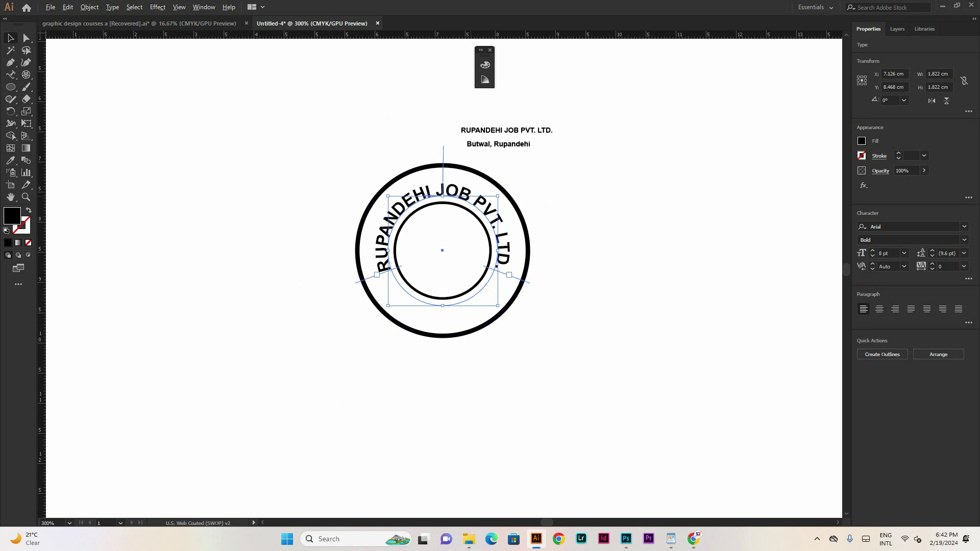
Scale the company-name path text up proportionally from its center to about 1.95 cm wide
key(ctrl+plus)
key(ctrl+plus)
drag(520, 197, 528, 190)
key(ctrl+minus)
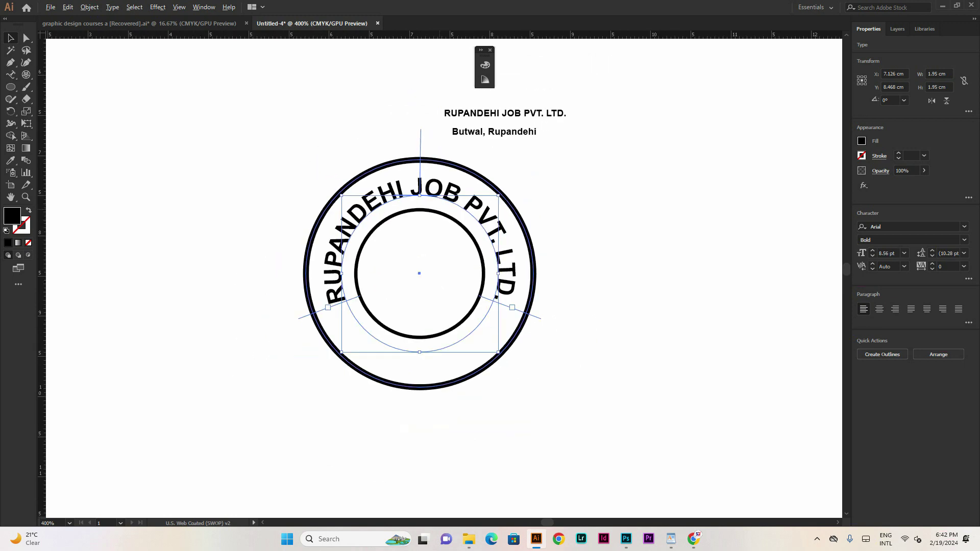
Duplicate the company-name path text in place and rotate the copy by about 184° so it runs around the circle's bottom
key(ctrl)
key(ctrl+c)
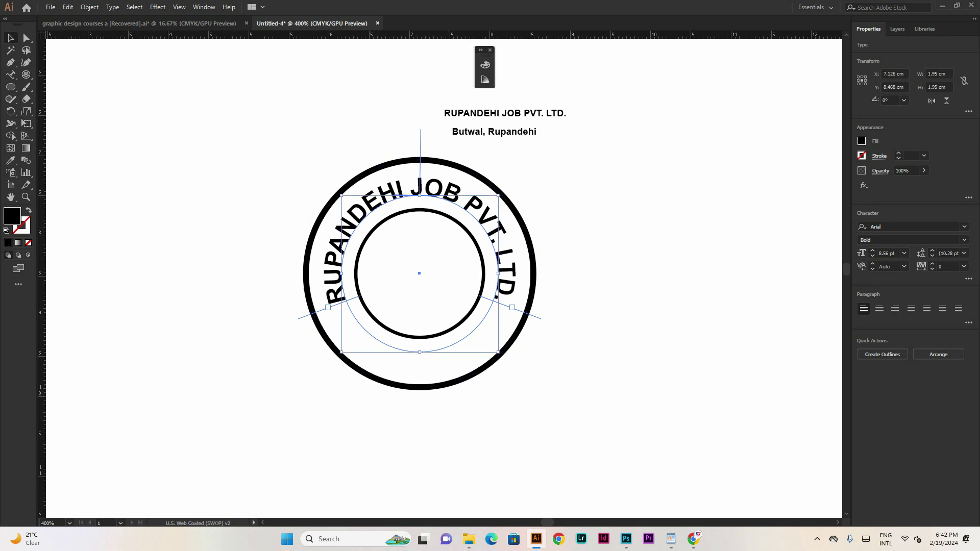
key(ctrl+f)
drag(510, 193, 337, 382)
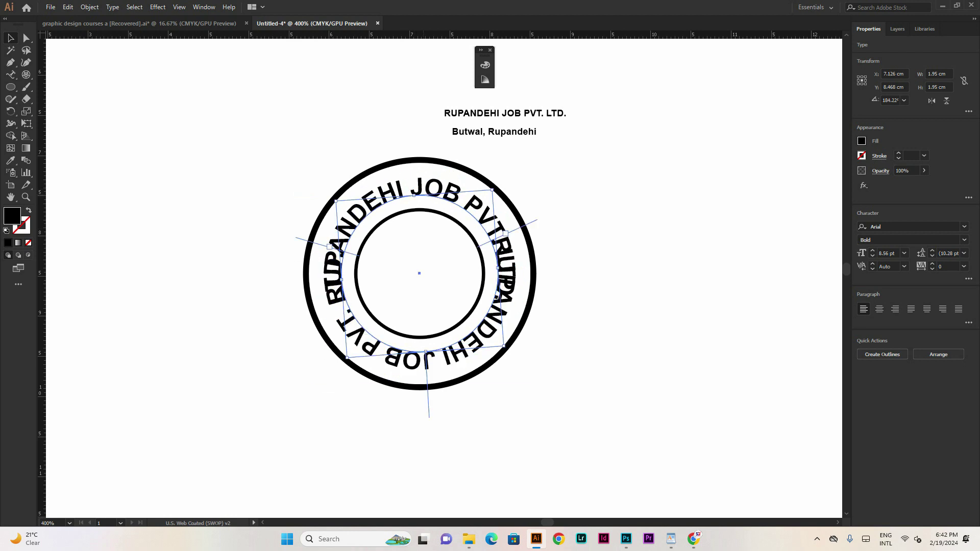
Flip the duplicated text to the inside of its circular path by its center bracket so it reads upright along the bottom
key(ctrl+plus)
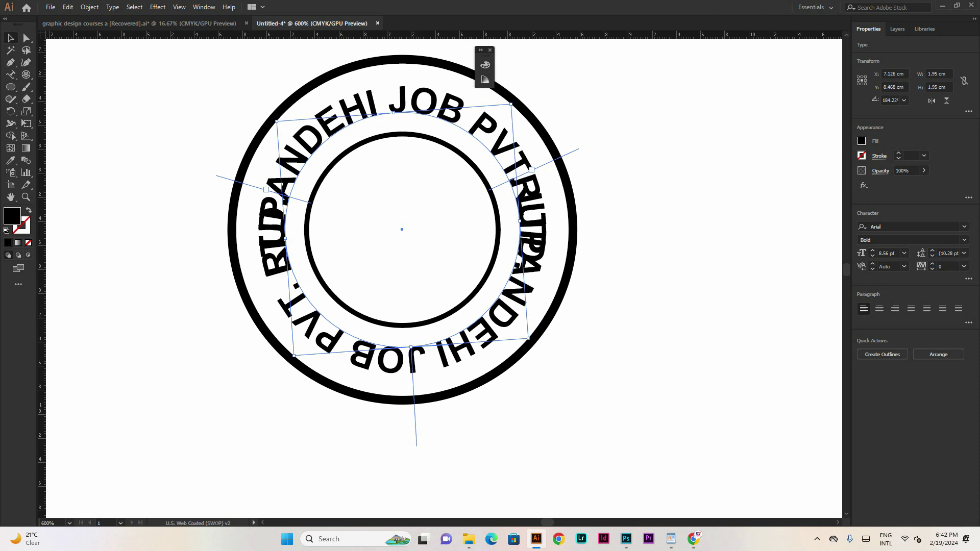
drag(413, 368, 412, 291)
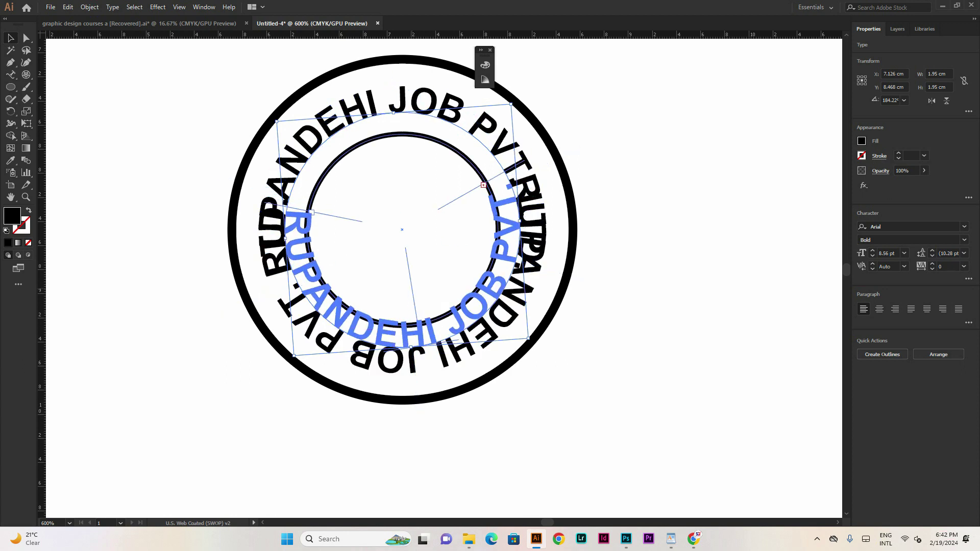
drag(483, 185, 483, 185)
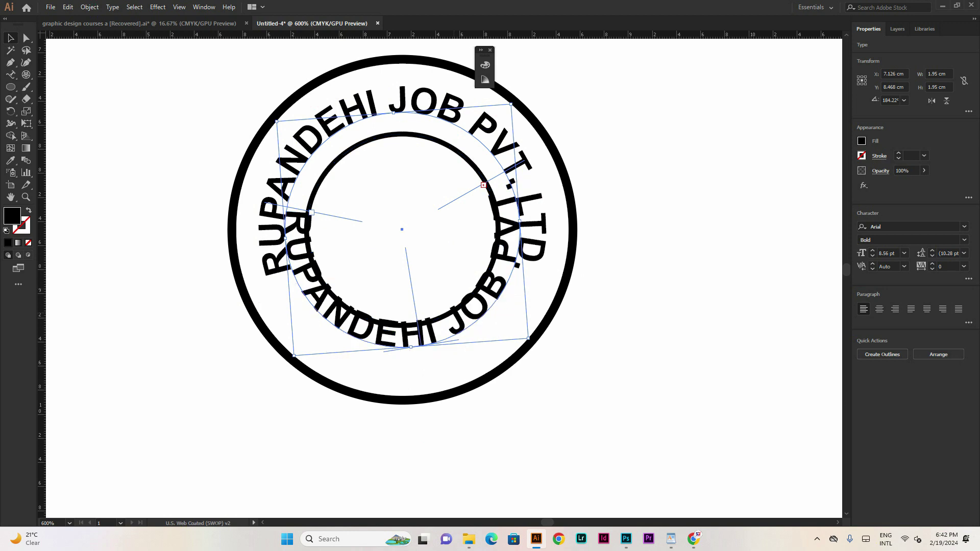
scroll(402, 309, down, 2)
scroll(399, 314, up, 1)
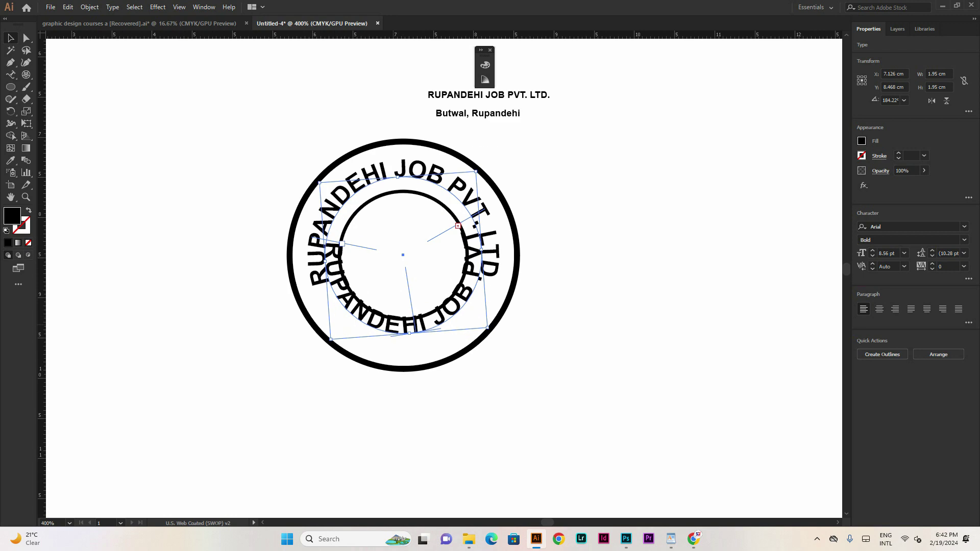
Scale the duplicated path text up from its center to about 2.41 cm wide, fitting it within the outer ring
drag(330, 340, 314, 359)
scroll(356, 172, up, 4)
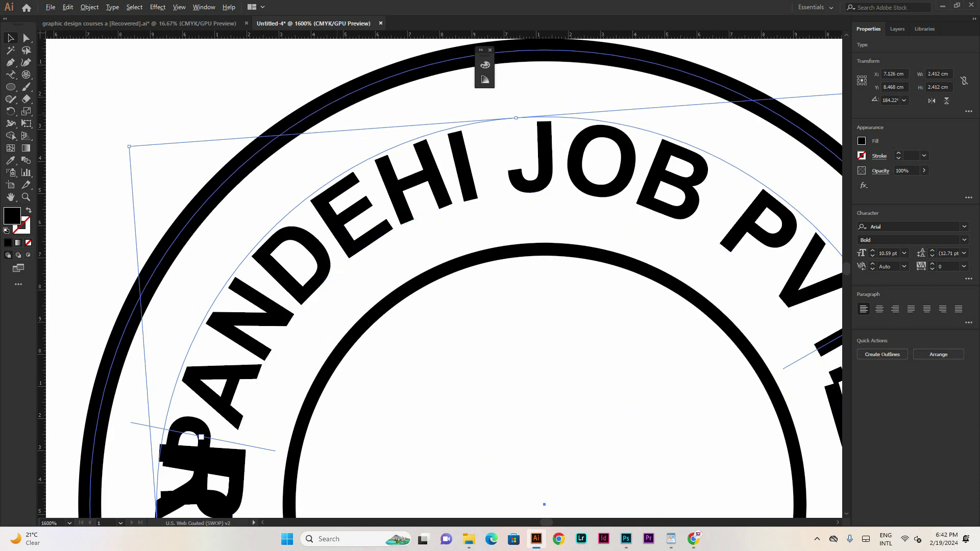
scroll(310, 113, down, 5)
scroll(328, 187, up, 2)
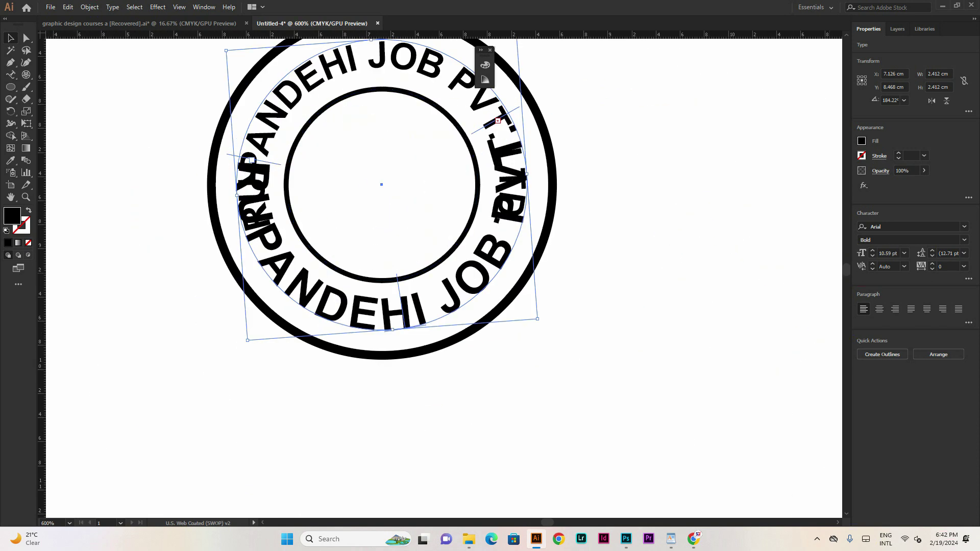
Reduce the duplicated text's font size to 4 pt and rotate it to about 233° so it sits along the ring's bottom
click(873, 256)
click(872, 256)
click(873, 256)
click(873, 255)
click(872, 256)
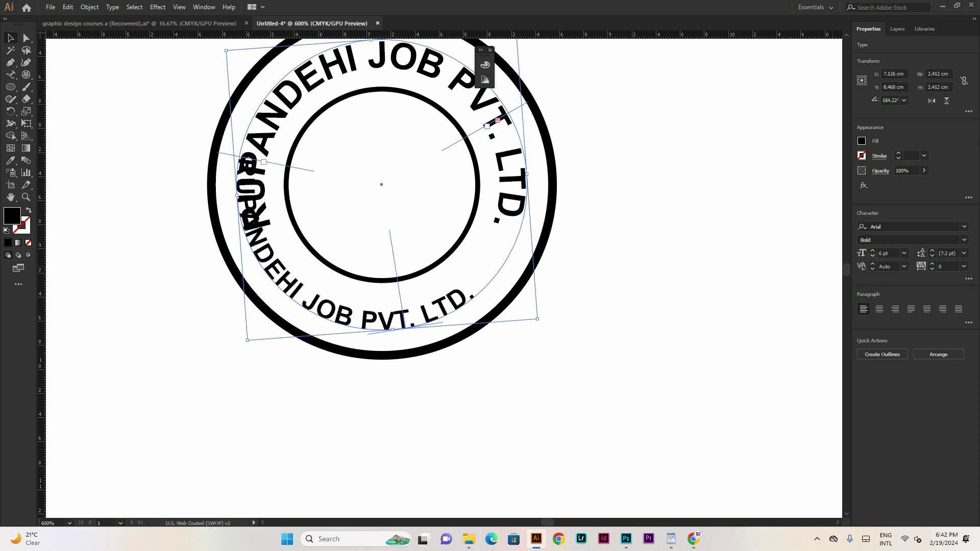
click(872, 256)
click(873, 256)
scroll(378, 360, up, 1)
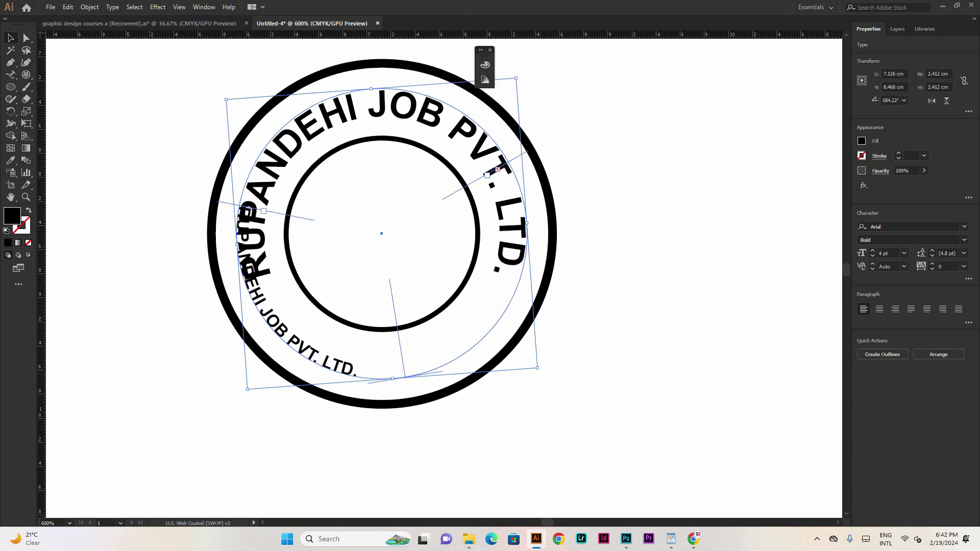
drag(548, 375, 620, 200)
scroll(493, 198, up, 3)
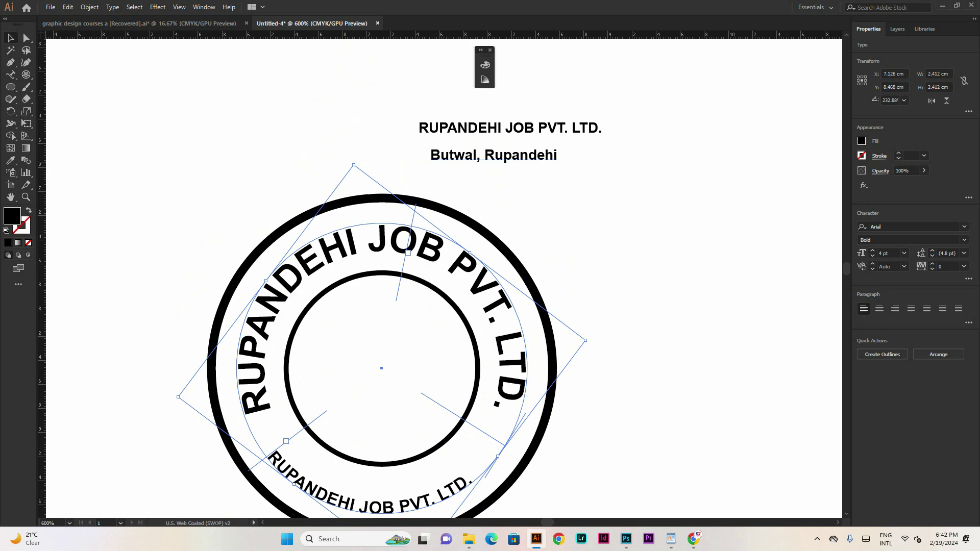
Replace the lower path text with a copy of the loose "Butwal, Rupandehi" line and finish editing
click(493, 156)
scroll(445, 278, down, 3)
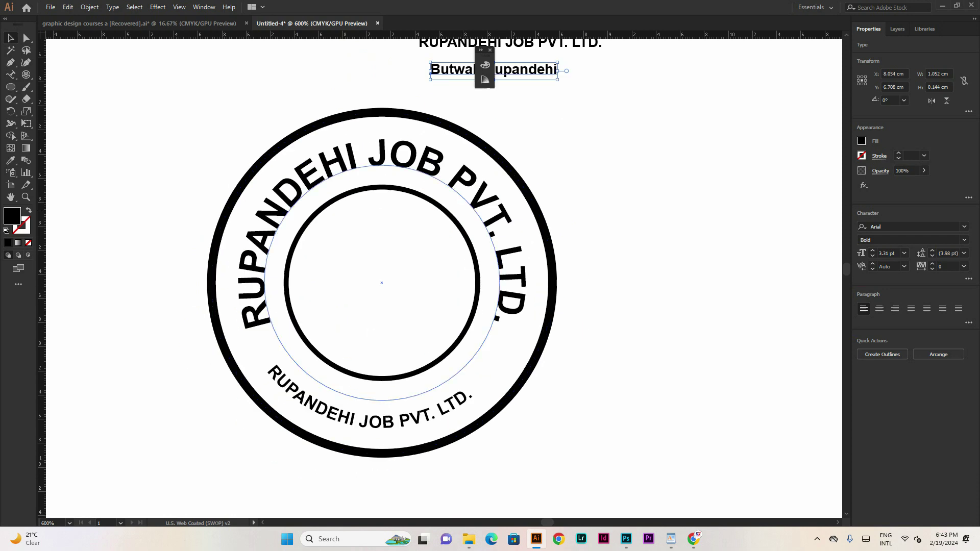
click(376, 421)
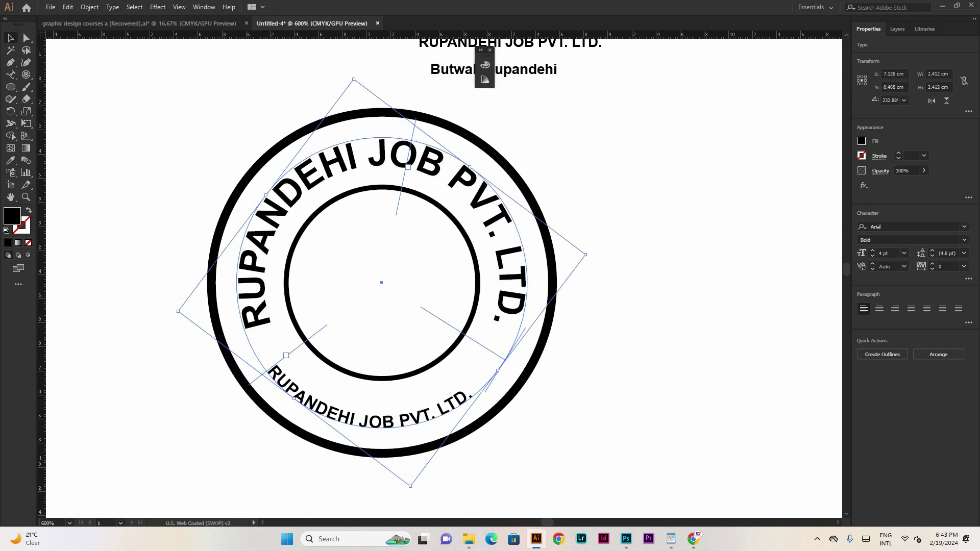
key(t)
drag(473, 395, 263, 366)
key(ctrl+v)
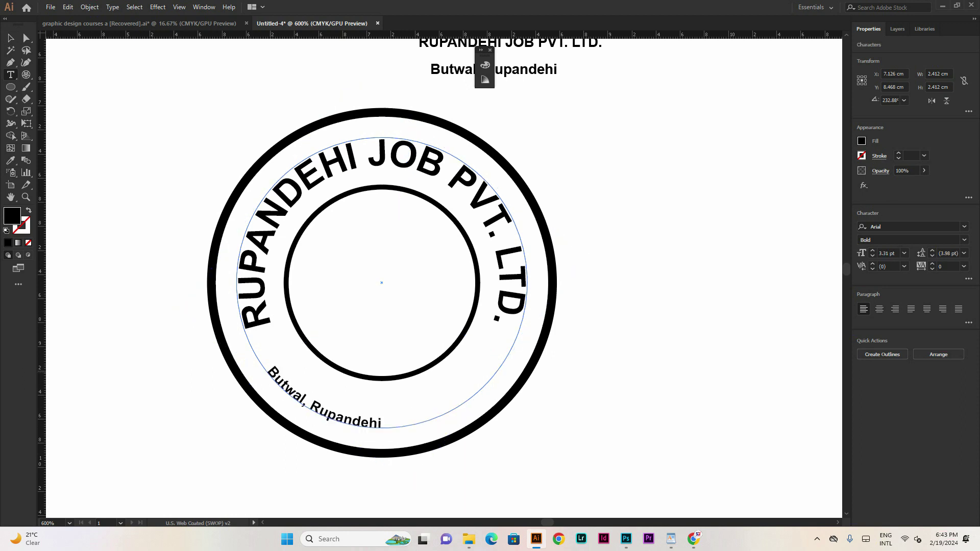
key(Escape)
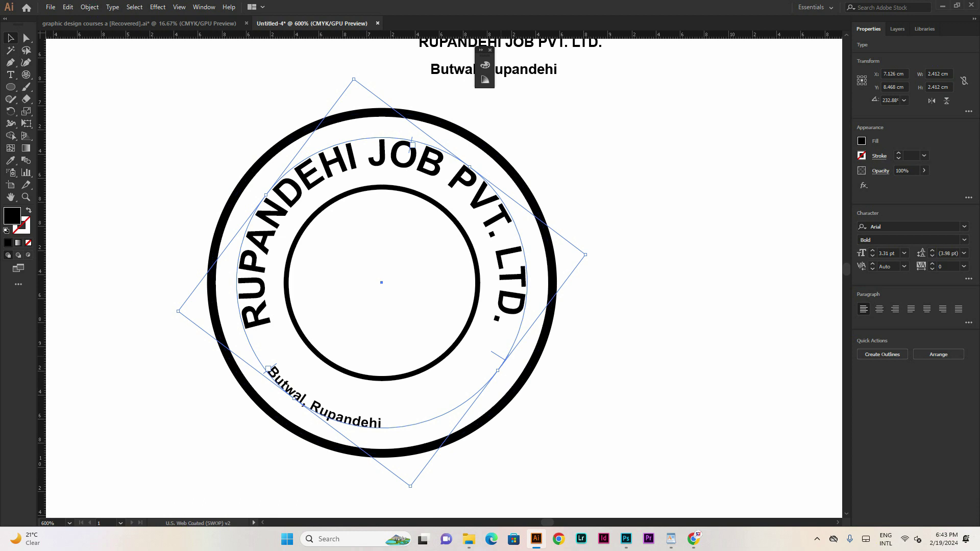
Rotate the "Butwal, Rupandehi" path text to about 262° and set its font size to 6 pt
drag(414, 492, 517, 454)
click(873, 251)
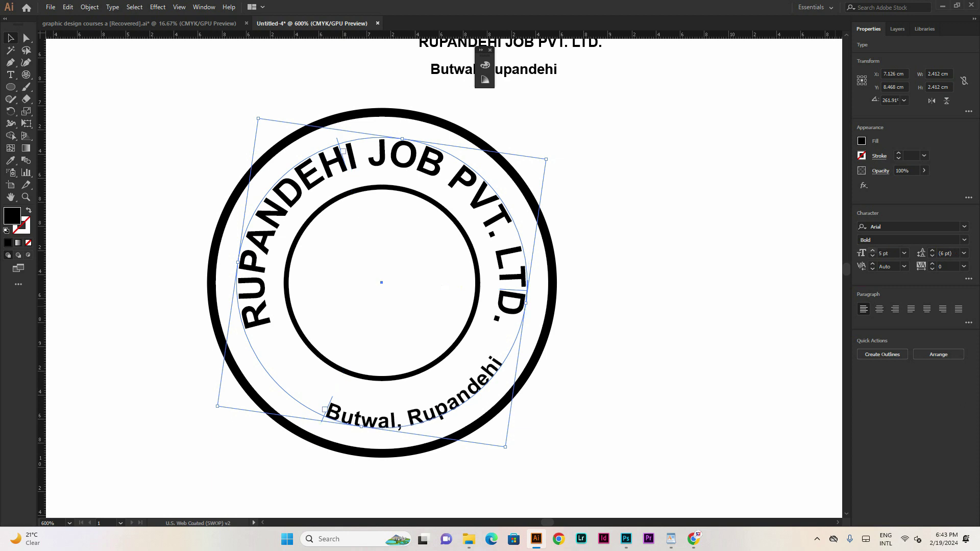
click(873, 250)
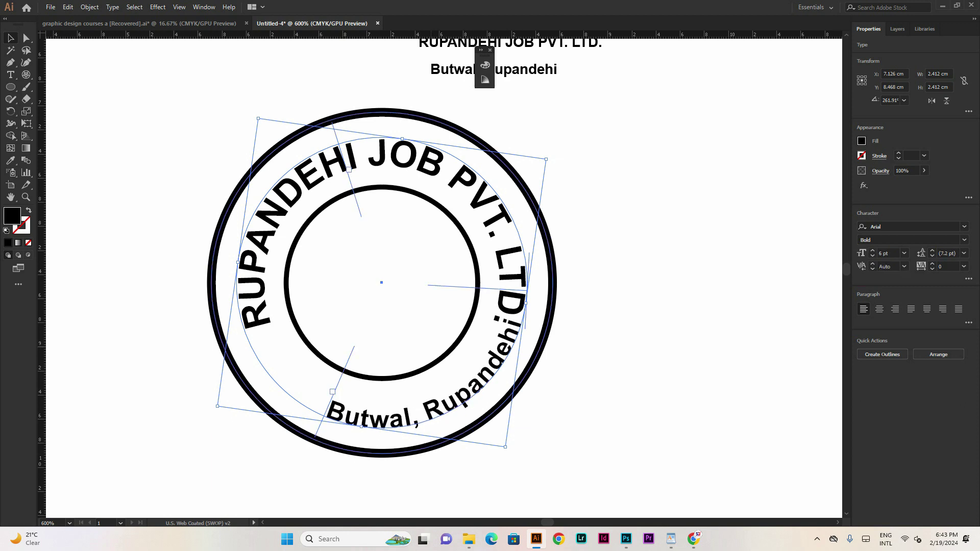
Move the location text's start bracket to the circle's left side and its end bracket just past the last letter
drag(332, 391, 261, 287)
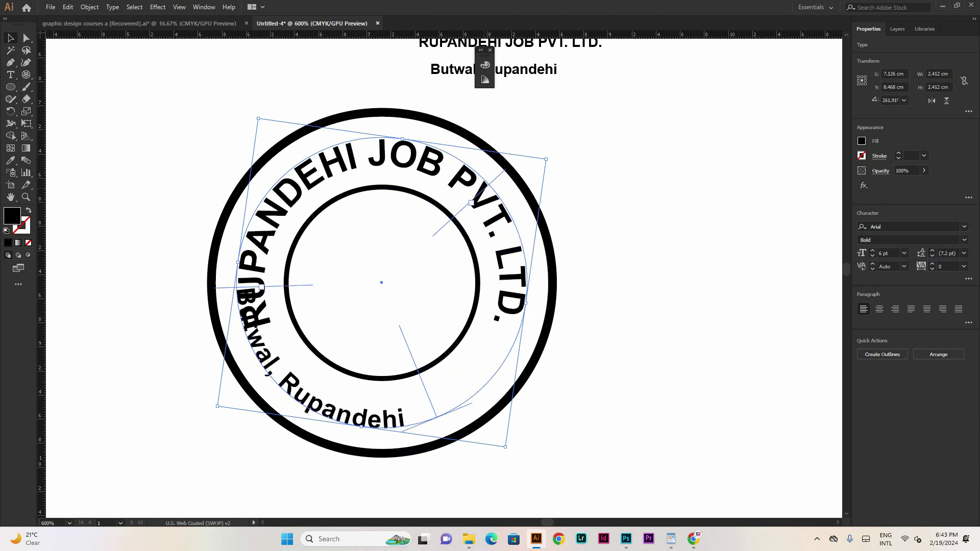
drag(484, 188, 404, 400)
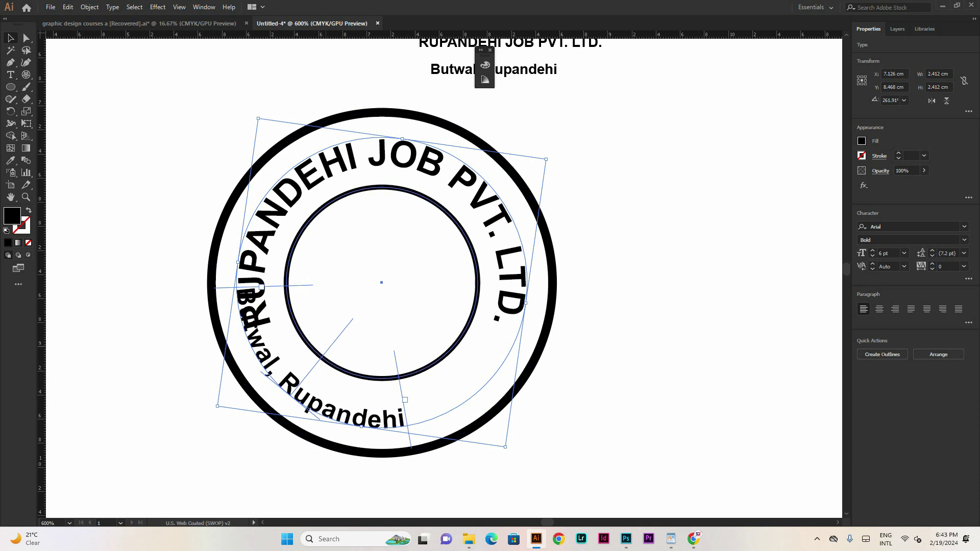
drag(339, 337, 386, 364)
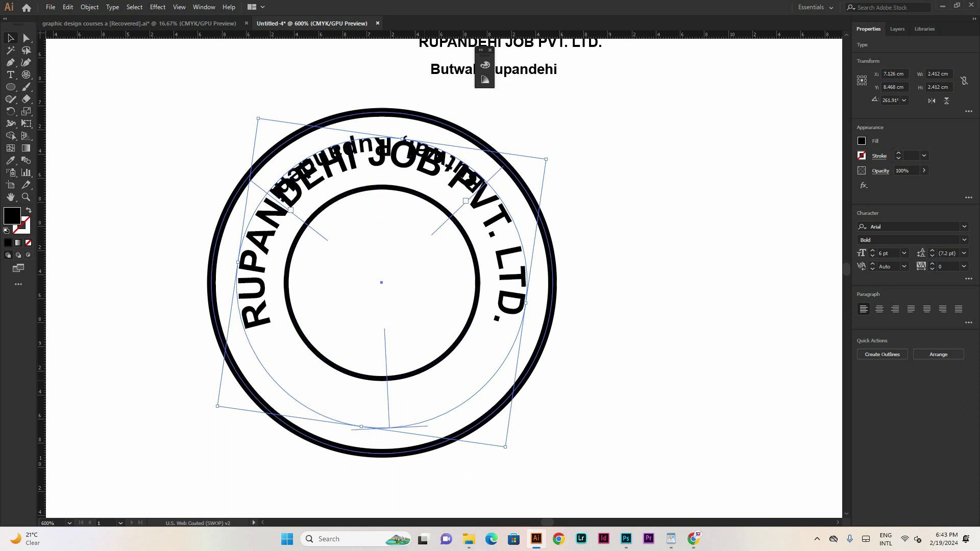
key(ctrl+z)
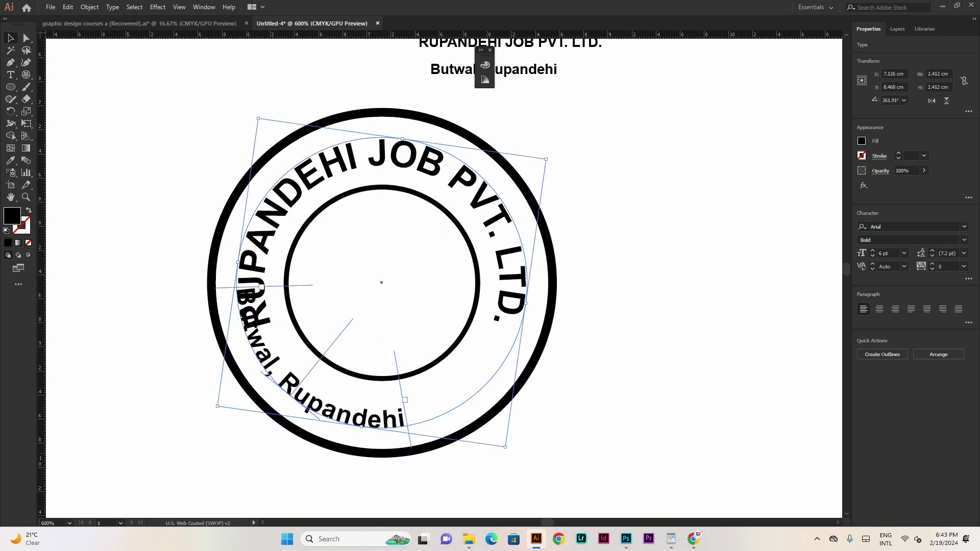
Rotate the location text to about 300° so it is centered along the ring's bottom, and deselect it
drag(510, 451, 656, 341)
scroll(438, 256, down, 2)
click(489, 227)
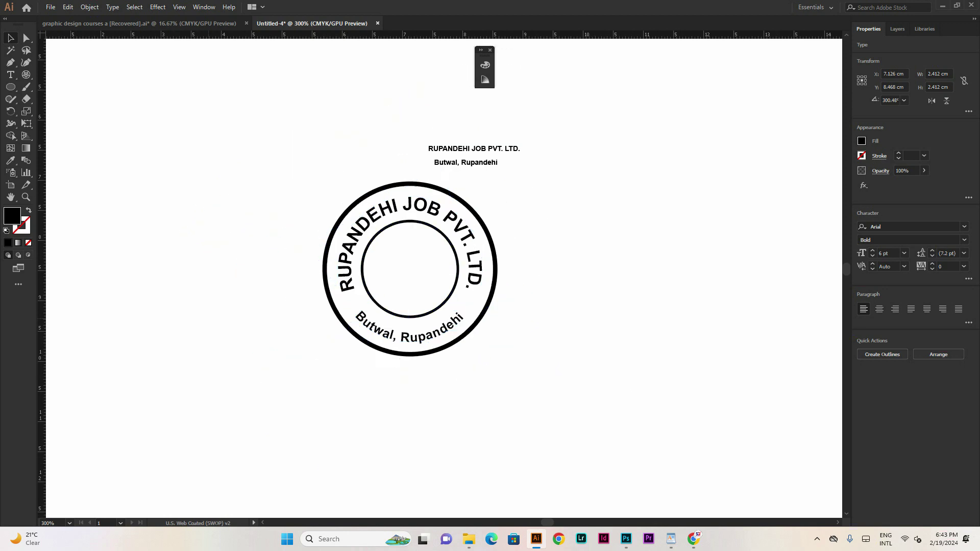
Add two black stars about 0.19 cm wide in the ring, one at each gap between the company name and location text
scroll(489, 227, down, 2)
key(ctrl+plus)
key(ctrl+plus)
key(ctrl+plus)
key(ctrl+plus)
key(ctrl+plus)
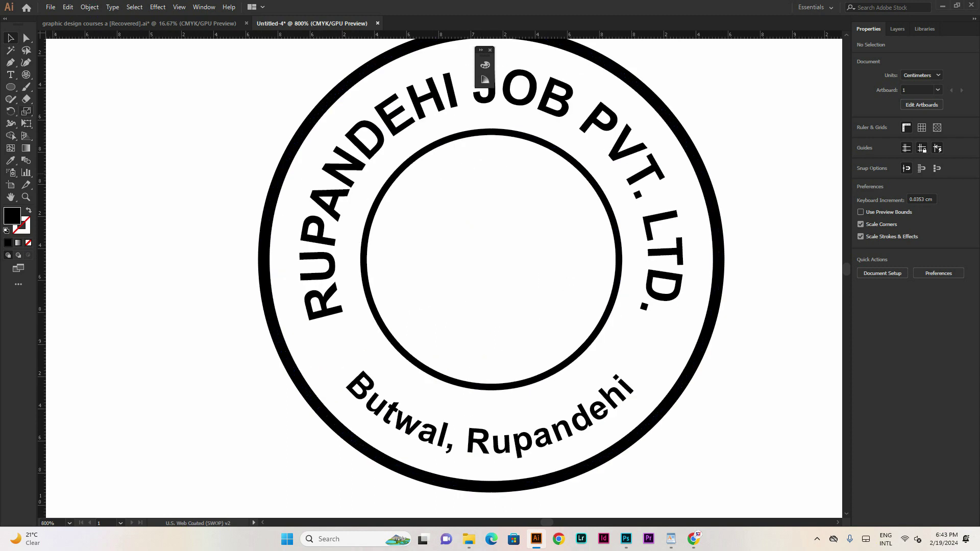
drag(11, 86, 38, 137)
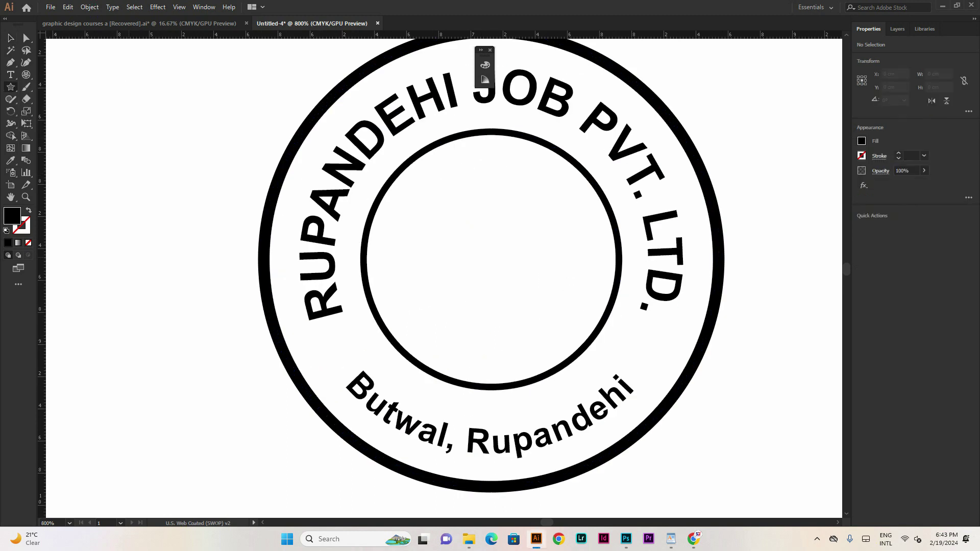
drag(110, 225, 648, 347)
key(v)
key(ctrl+minus)
key(ctrl+minus)
key(ctrl+minus)
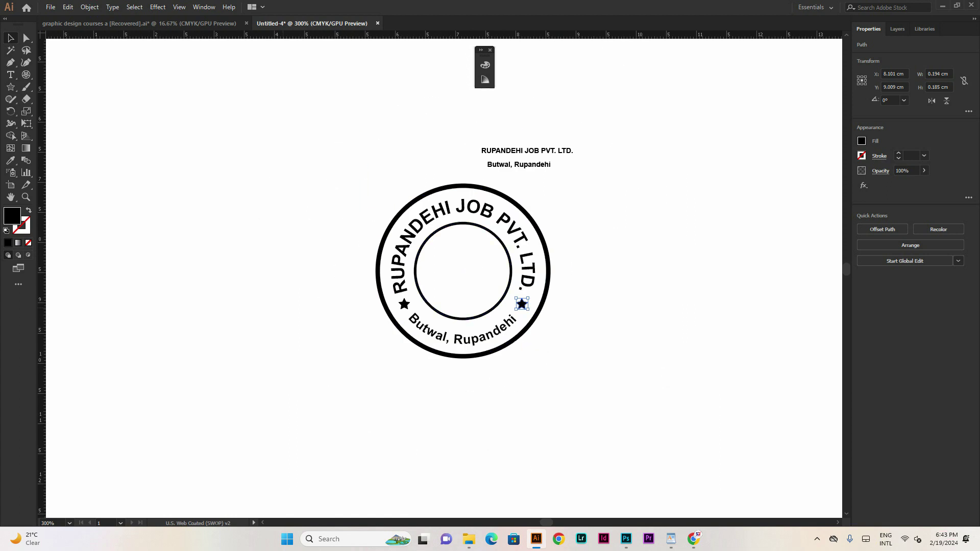
click(283, 308)
Move the two loose reference text lines away from the stamp to the upper right and deselect them
scroll(470, 202, up, 1)
scroll(472, 202, up, 1)
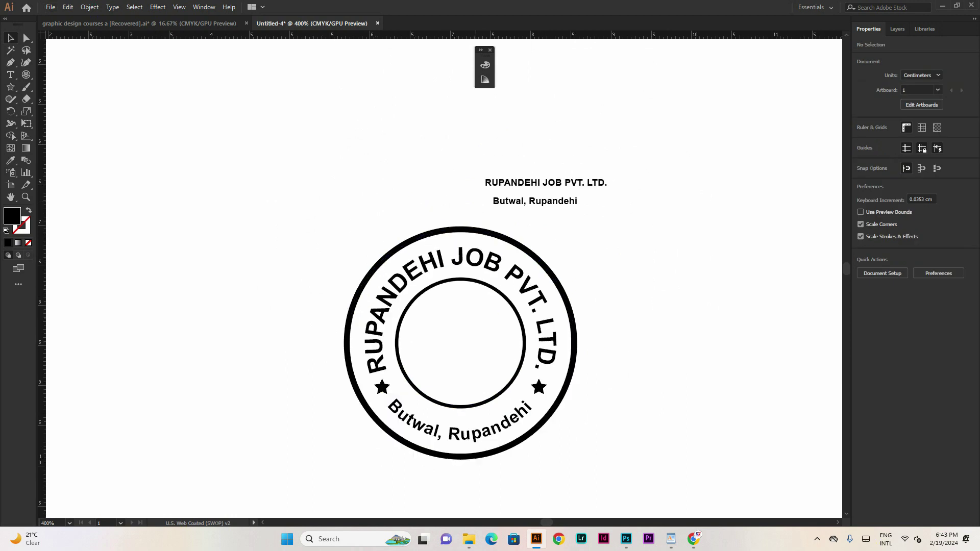
drag(516, 187, 796, 96)
click(714, 153)
scroll(473, 273, down, 1)
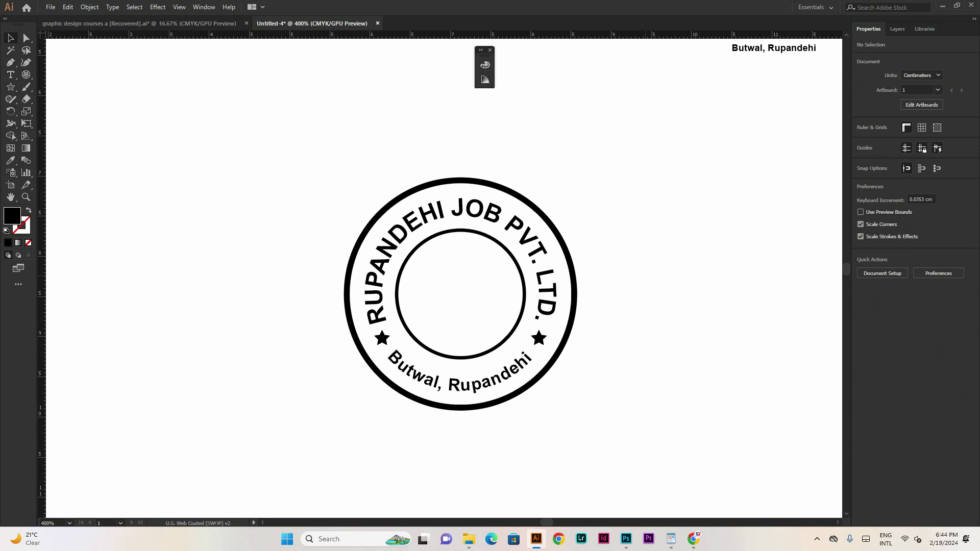
scroll(471, 275, up, 1)
scroll(471, 275, up, 1)
scroll(473, 238, down, 3)
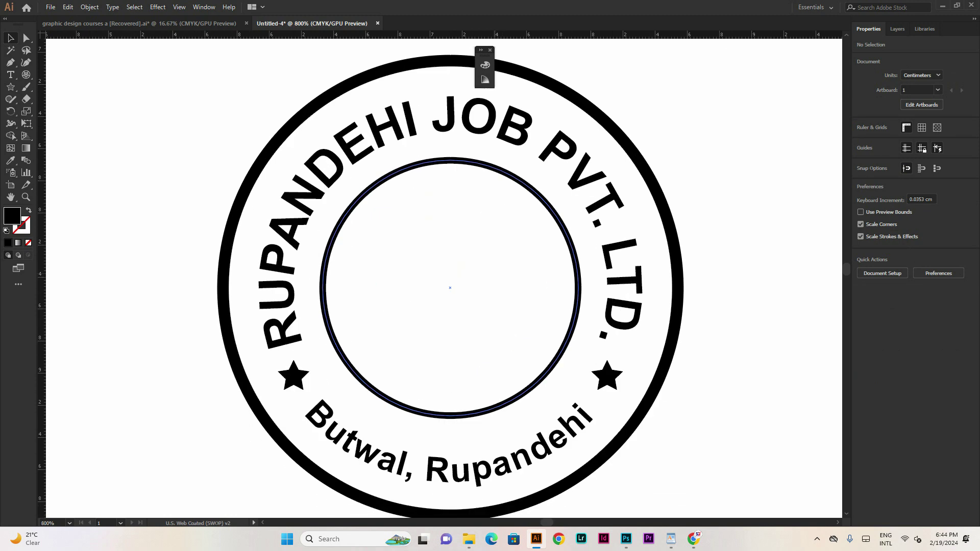
scroll(477, 252, up, 1)
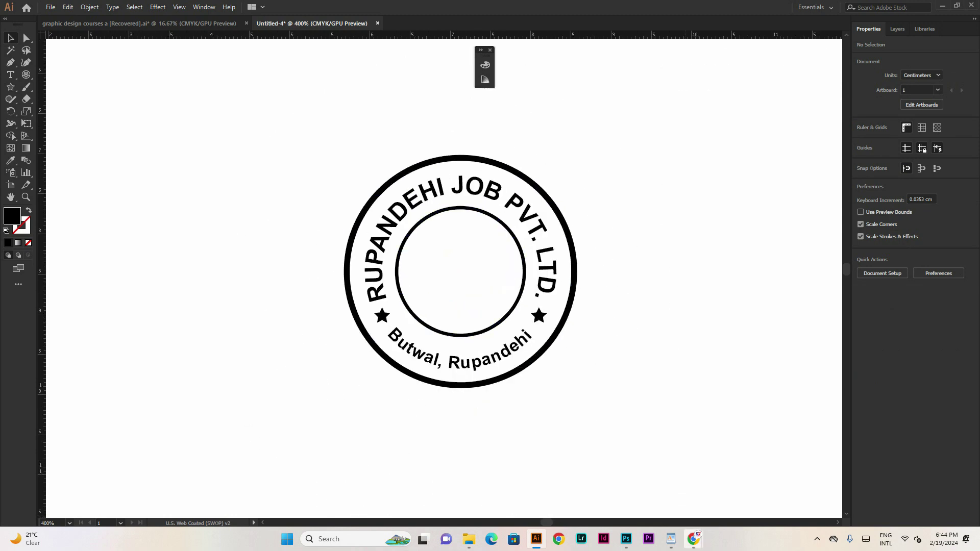
Switch to Chrome, search Google for "ganesh vector" in a new tab and open the Shutterstock black Ganesh silhouette preview
mouse_move(693, 538)
click(748, 489)
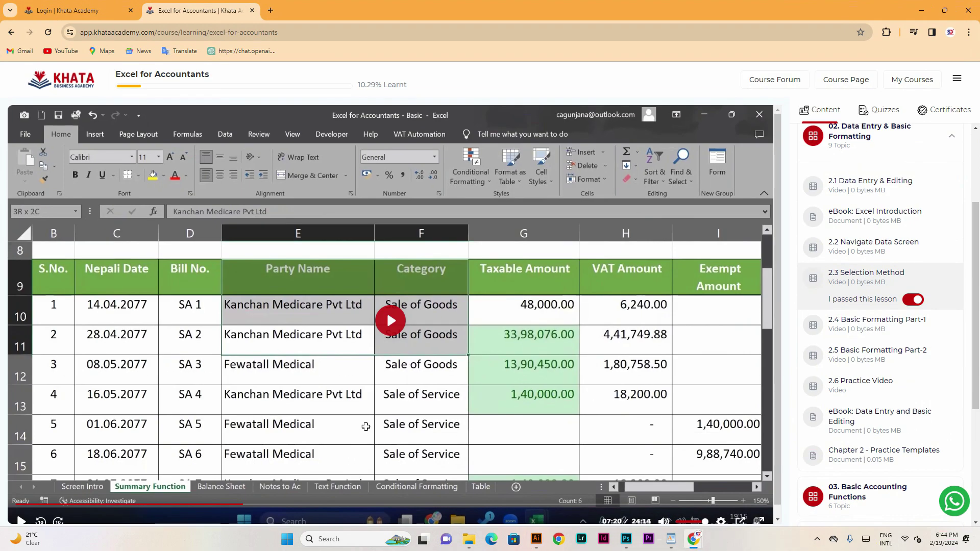
key(ctrl+t)
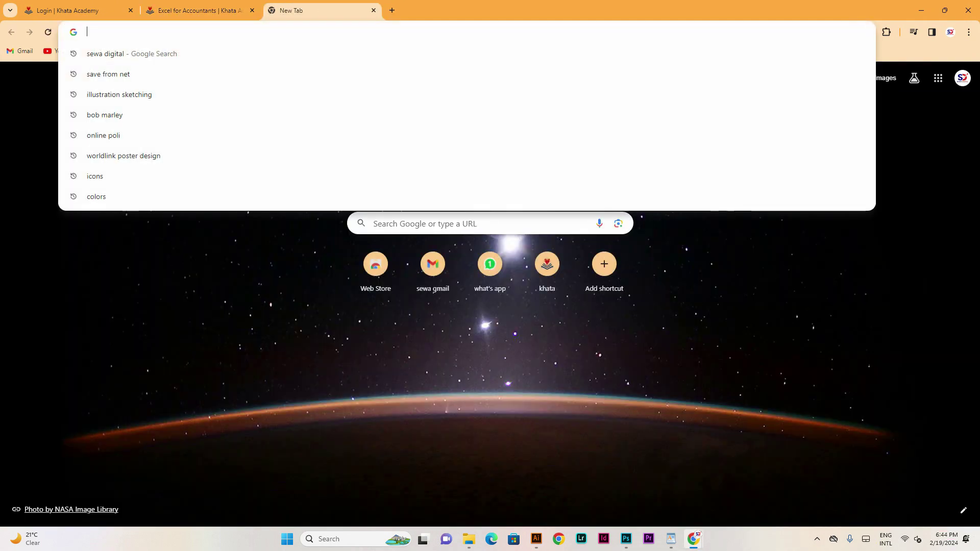
text(ganesh vec)
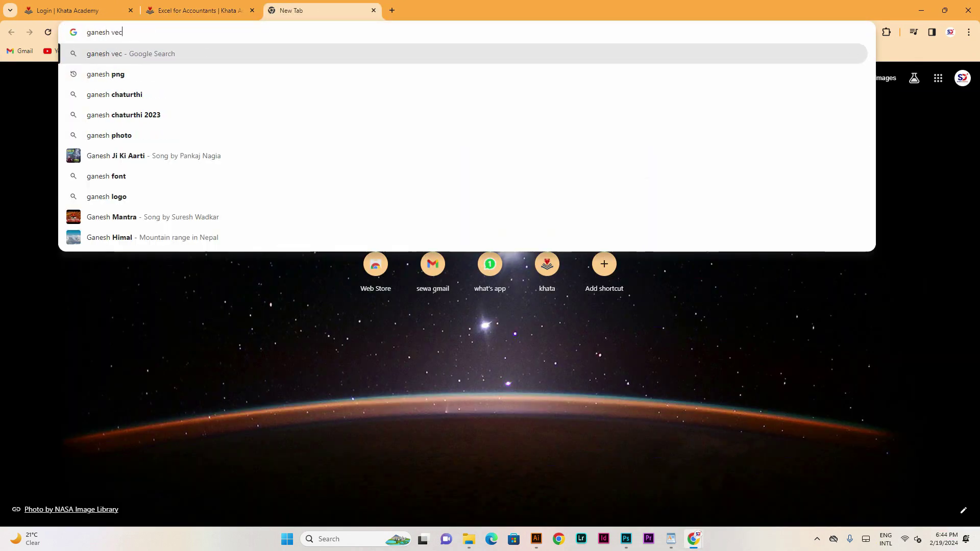
text(tor)
key(Return)
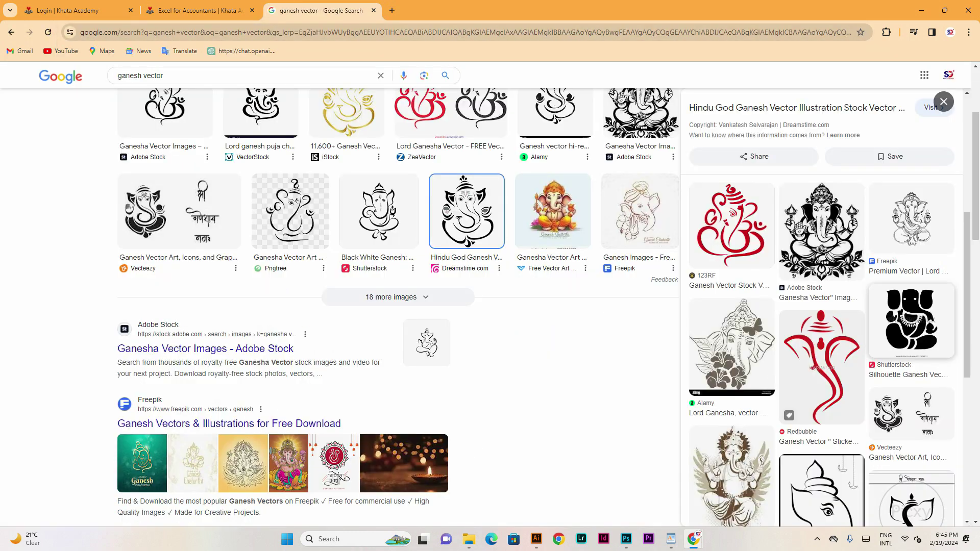
click(912, 320)
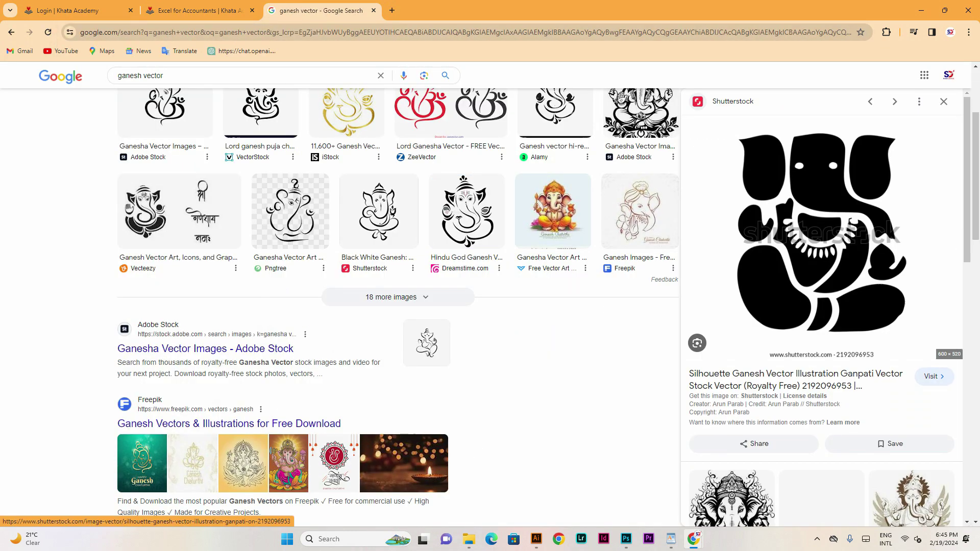
Copy the Shutterstock Ganesh silhouette image, switch to Illustrator, paste it into the stamp document and move it off the artboard's left side
right_click(812, 194)
click(852, 359)
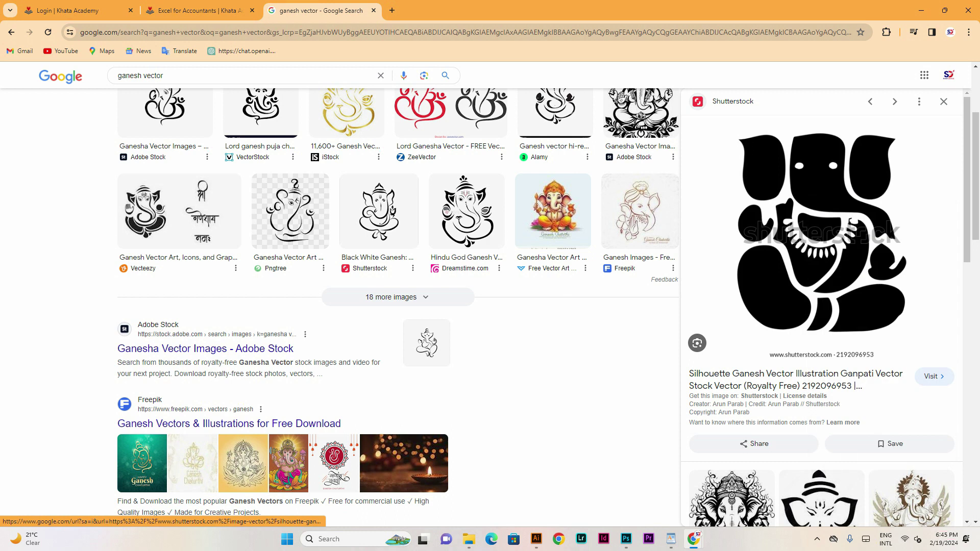
click(625, 539)
click(536, 539)
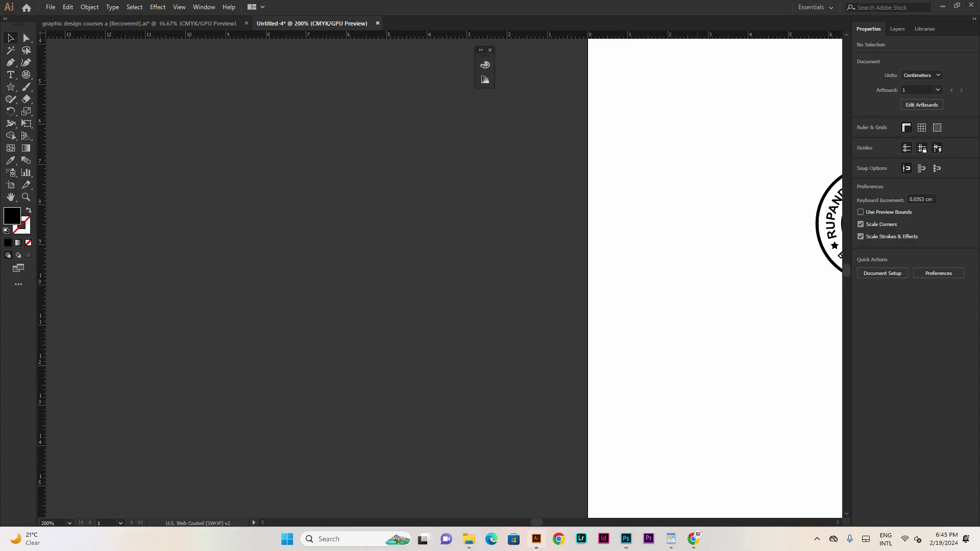
key(ctrl+v)
scroll(439, 252, down, 5)
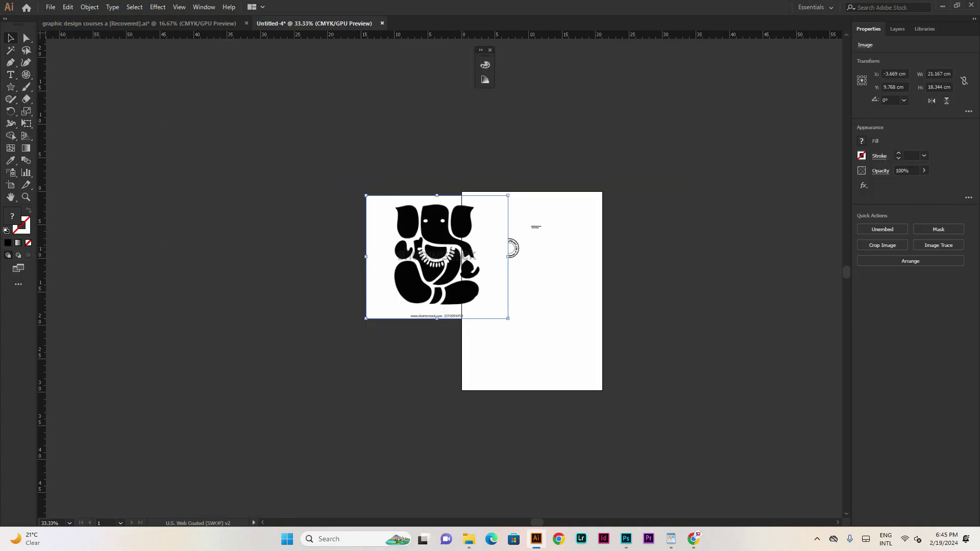
drag(471, 247, 358, 248)
scroll(286, 244, up, 2)
key(ctrl+plus)
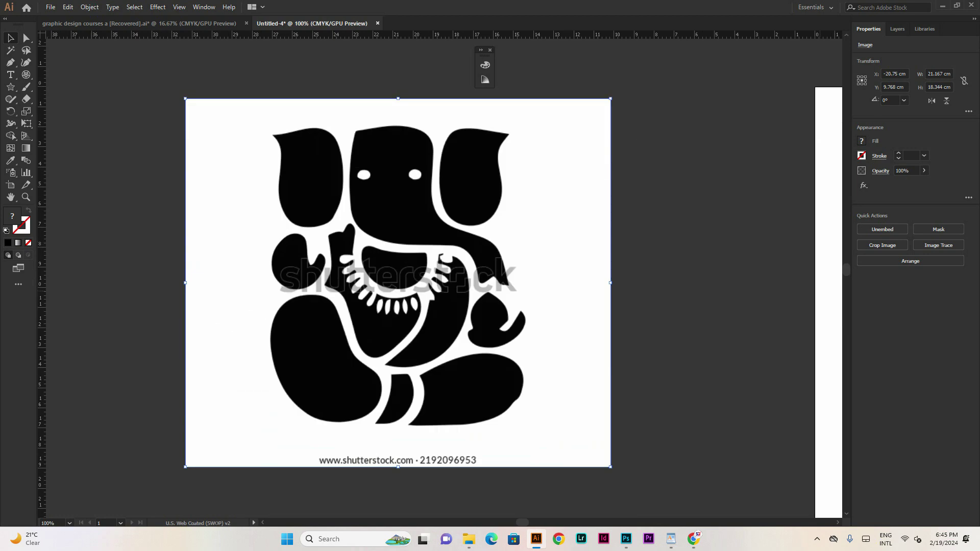
Image Trace the pasted Ganesh picture with the Default preset, expand the tracing into paths and deselect it
click(939, 245)
click(887, 273)
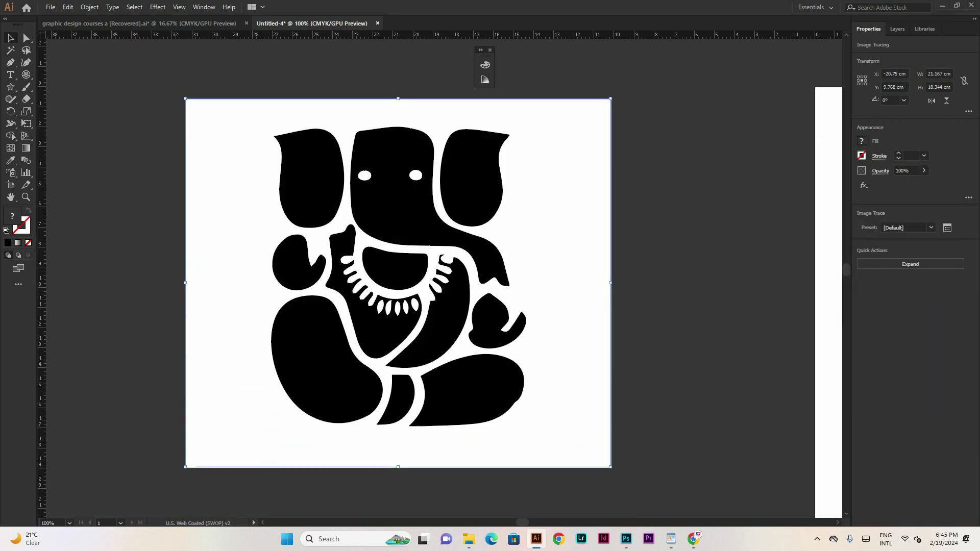
click(910, 264)
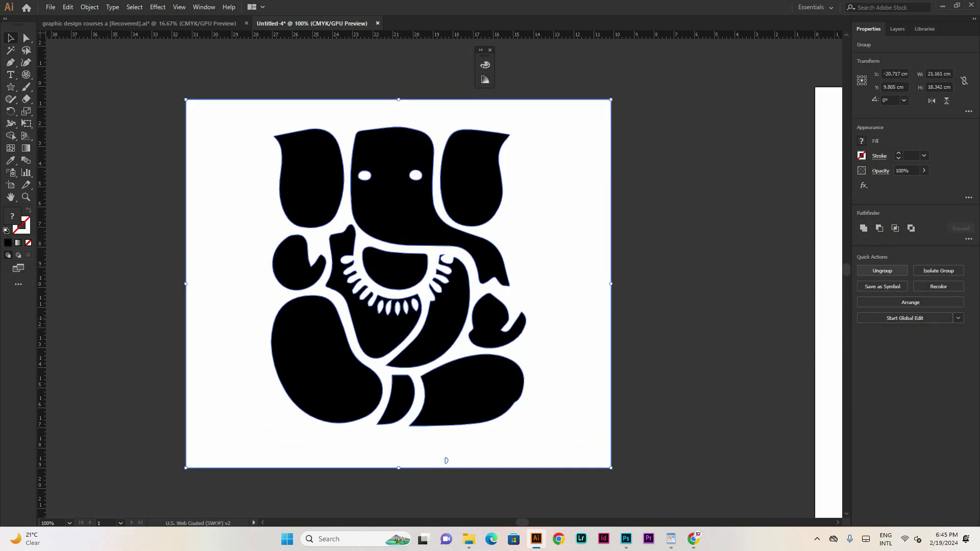
scroll(452, 255, down, 2)
key(ctrl+shift+a)
scroll(471, 269, up, 1)
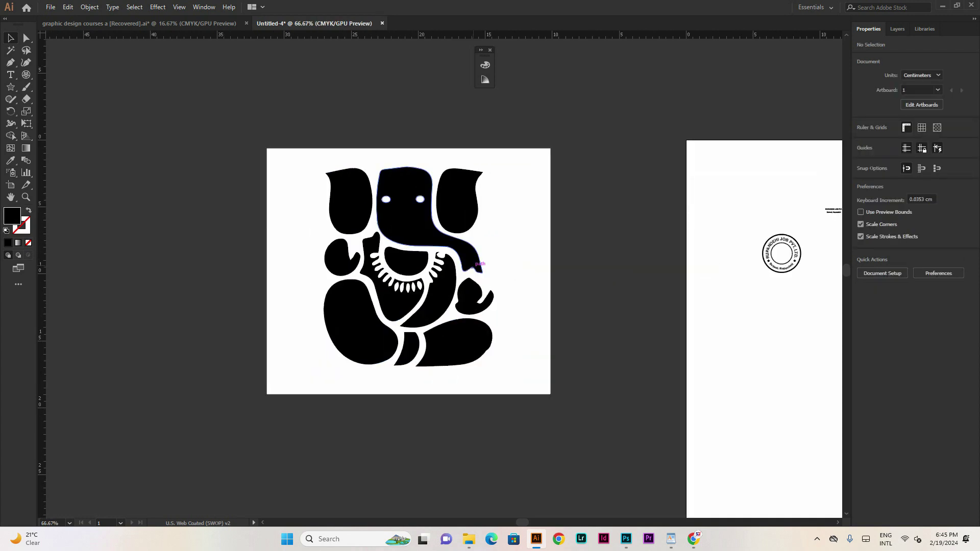
Move the traced Ganesh group further left, ungroup it, and delete the white background shape and the white right eye
click(472, 270)
scroll(471, 270, right, 2)
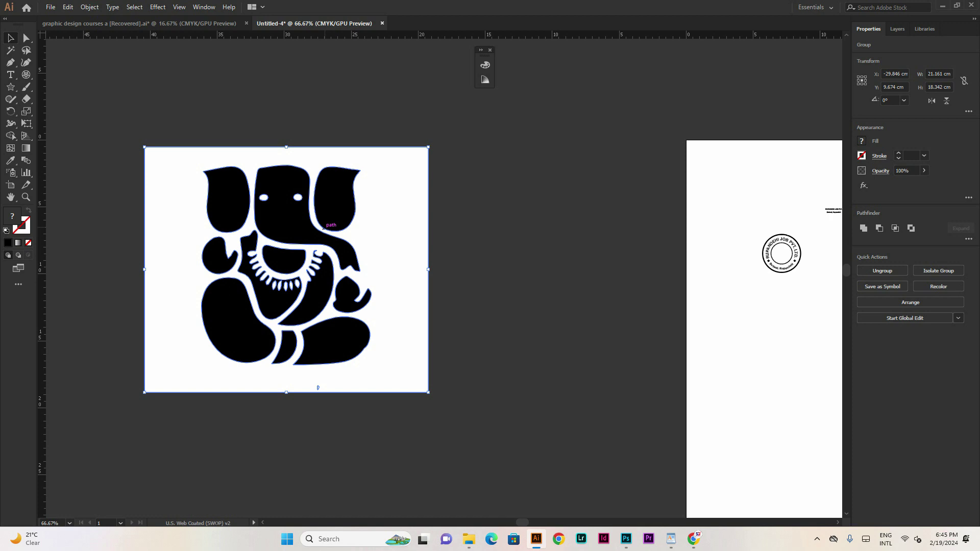
click(882, 270)
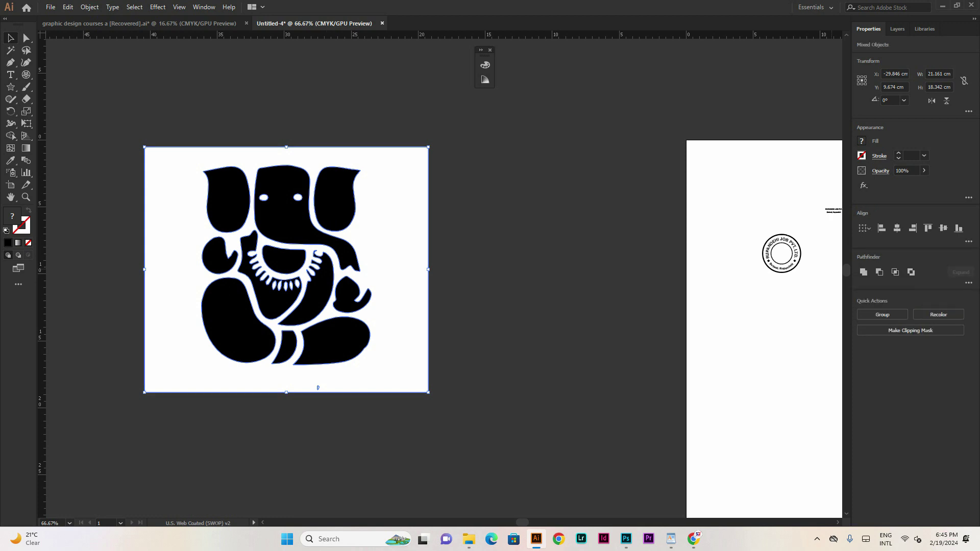
click(578, 170)
click(373, 194)
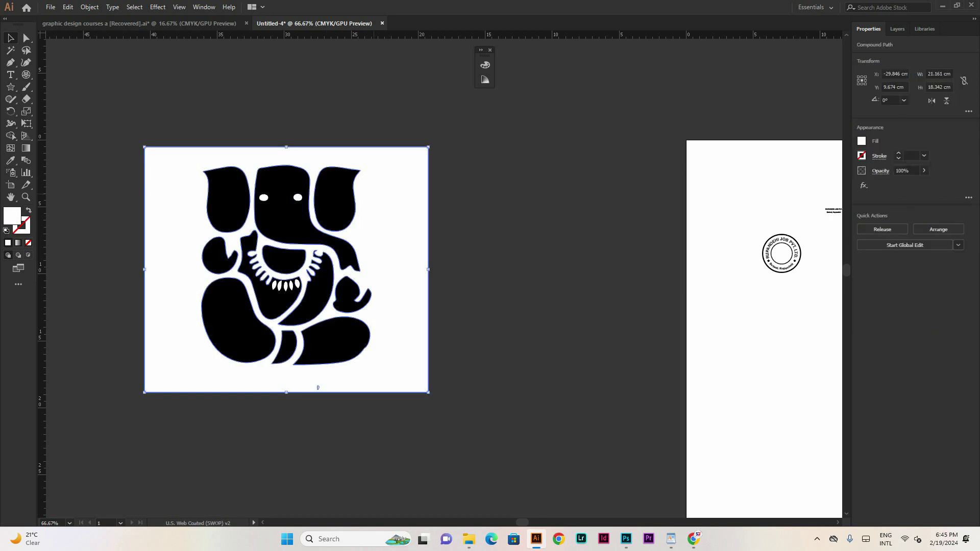
key(Delete)
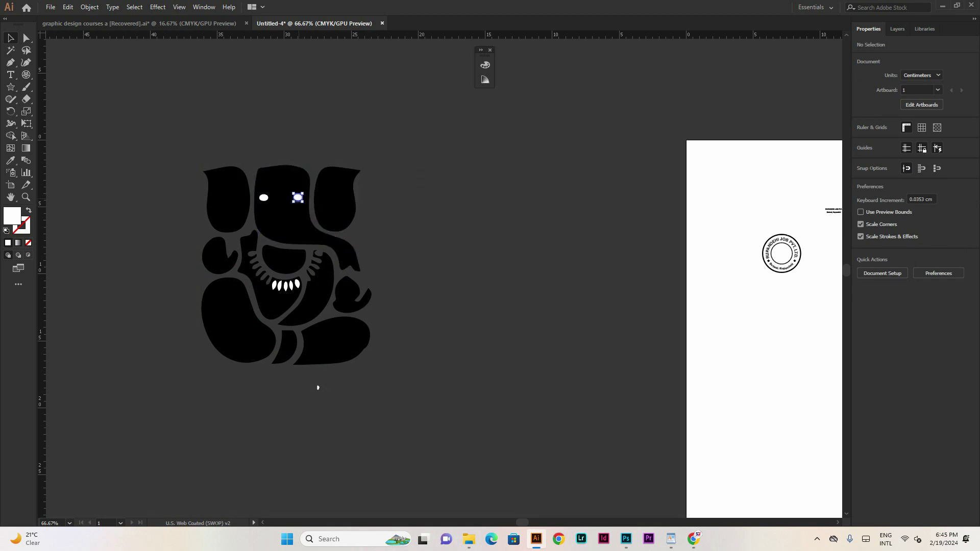
key(Delete)
Select all remaining white shapes with the Magic Wand, including the left eye and necklace beads, and delete them
scroll(234, 233, up, 4)
scroll(254, 236, down, 3)
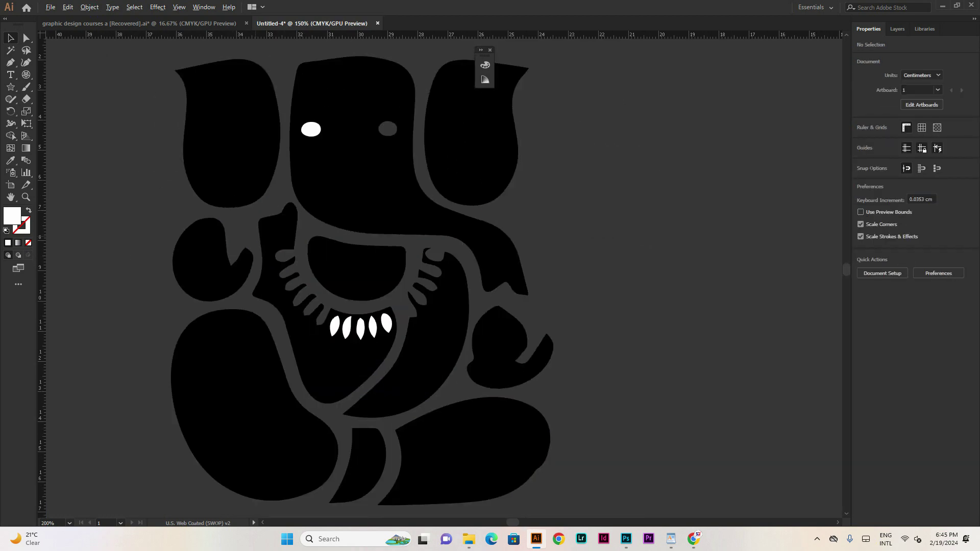
key(y)
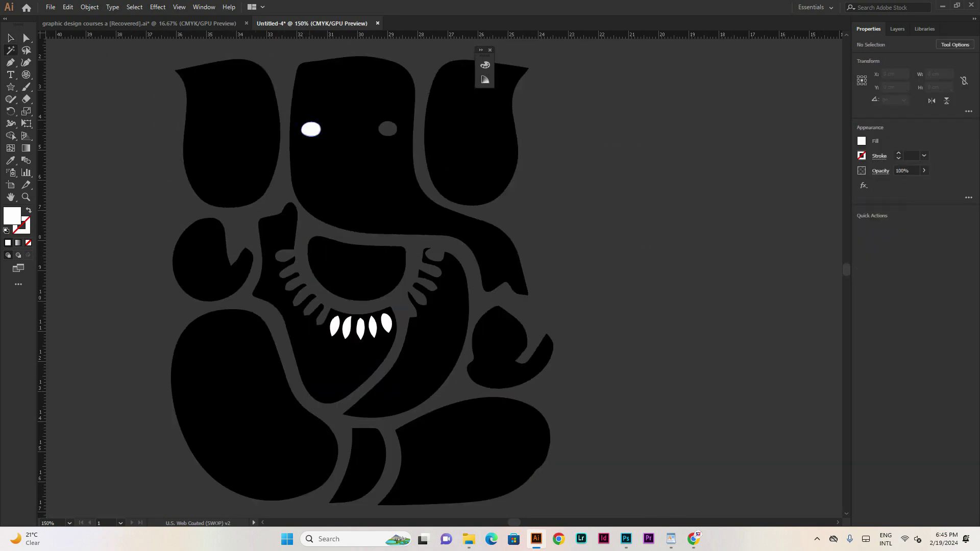
click(311, 129)
key(ctrl+shift+a)
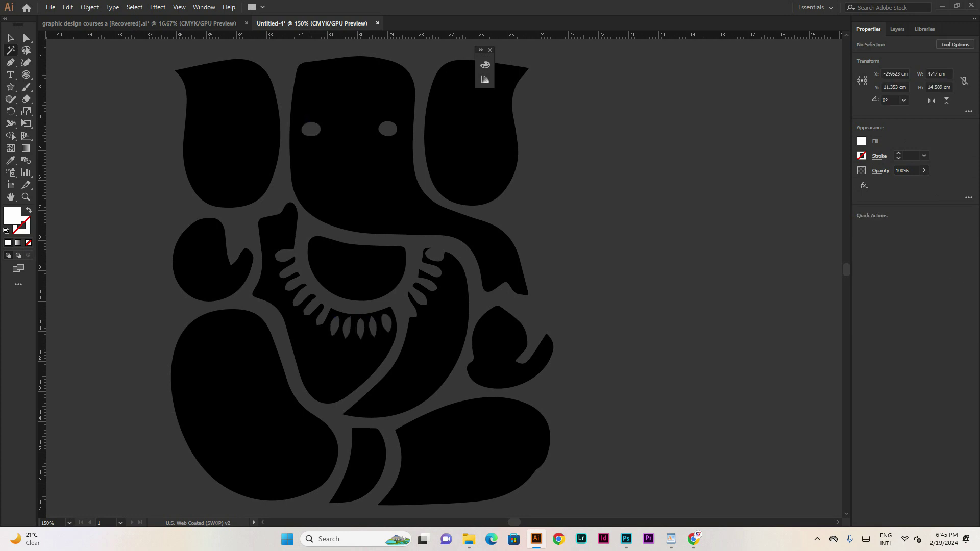
Select all the black Ganesh shapes, group them and move the group onto the artboard near the stamp
key(v)
scroll(276, 252, down, 4)
drag(362, 164, 204, 356)
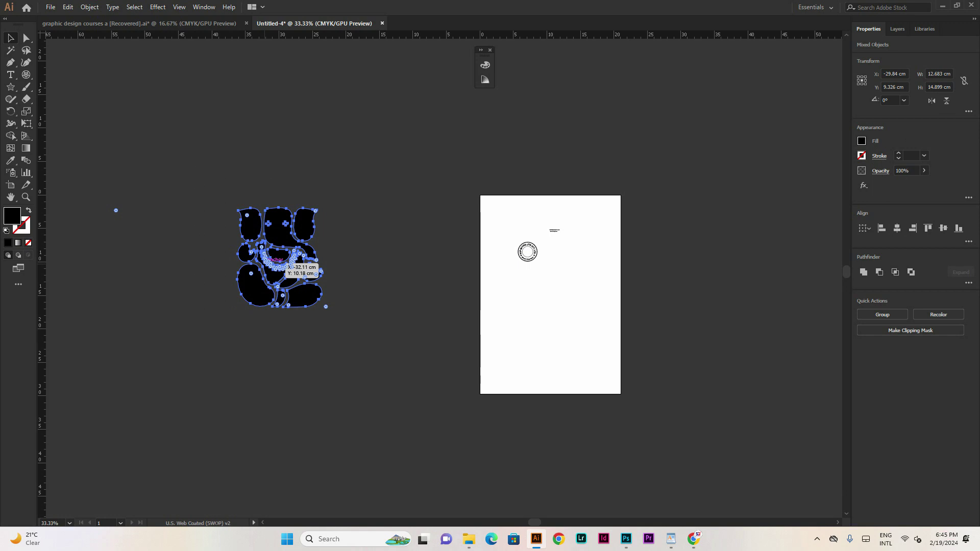
key(ctrl+g)
drag(303, 263, 550, 264)
Scale the Ganesh group down to about 0.94 by 1.10 cm and place it inside the stamp's inner circle
key(ctrl+1)
drag(671, 189, 552, 290)
scroll(483, 311, up, 3)
drag(681, 389, 484, 299)
scroll(463, 289, up, 4)
drag(562, 264, 591, 230)
scroll(462, 284, down, 2)
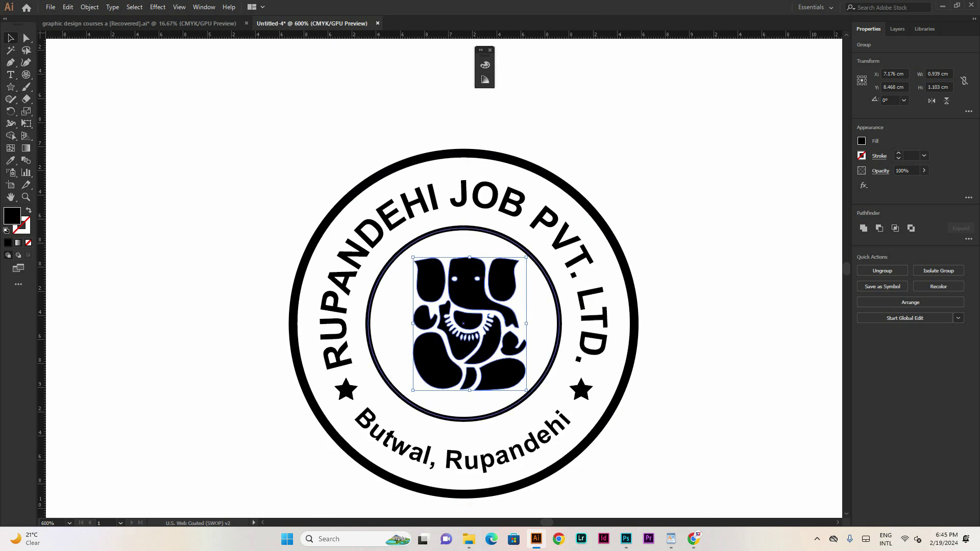
Select the inner circle with the Ganesh group and align the figure to the circle's horizontal center, using the circle as key object
click(478, 248)
scroll(478, 248, up, 1)
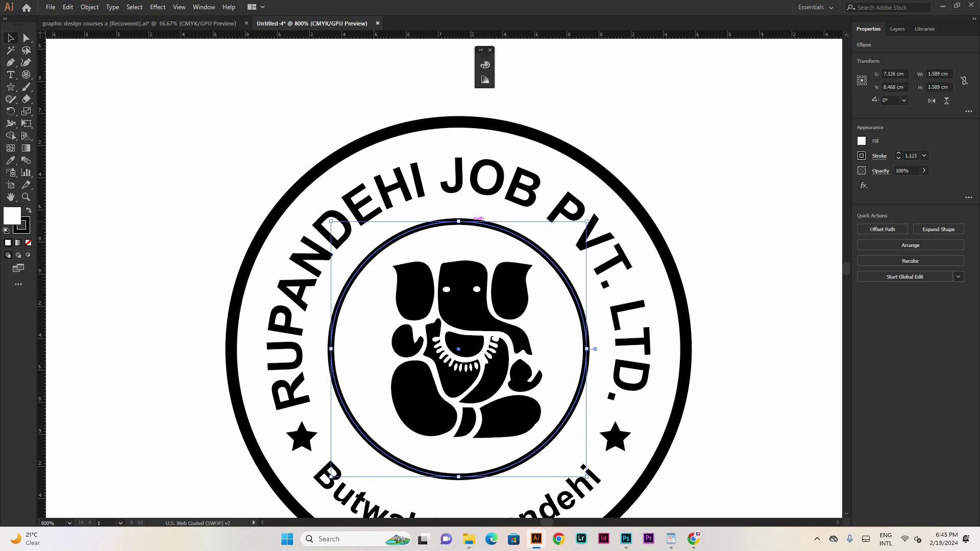
shift+click(467, 306)
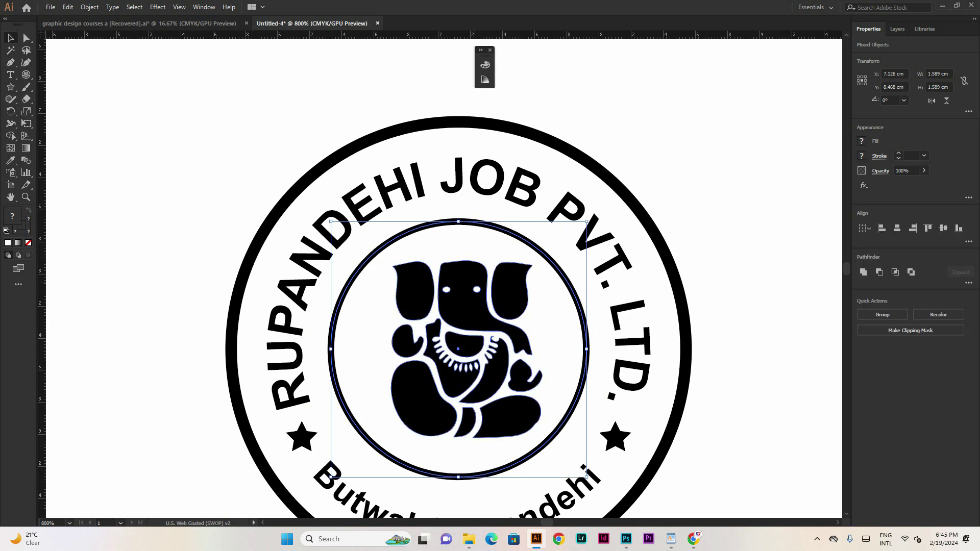
scroll(468, 309, down, 1)
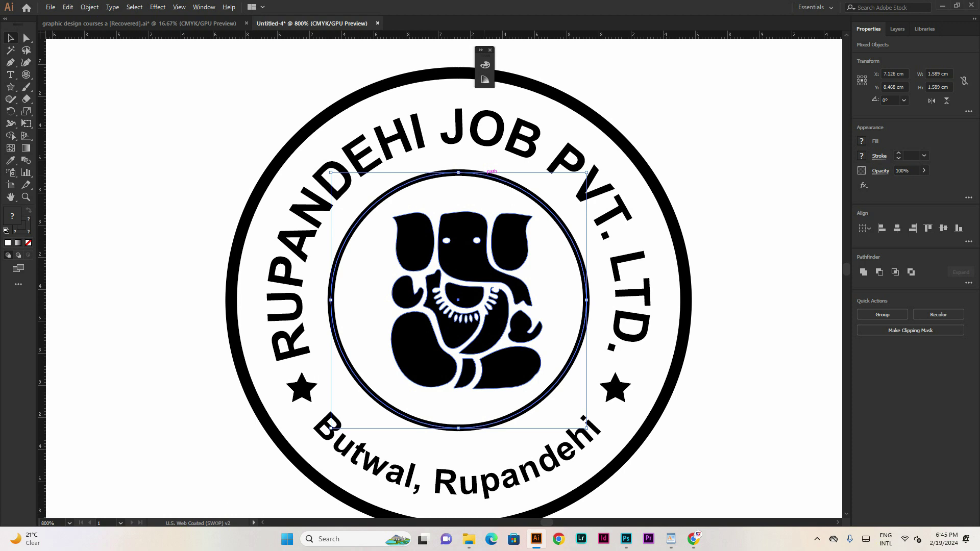
scroll(487, 174, down, 1)
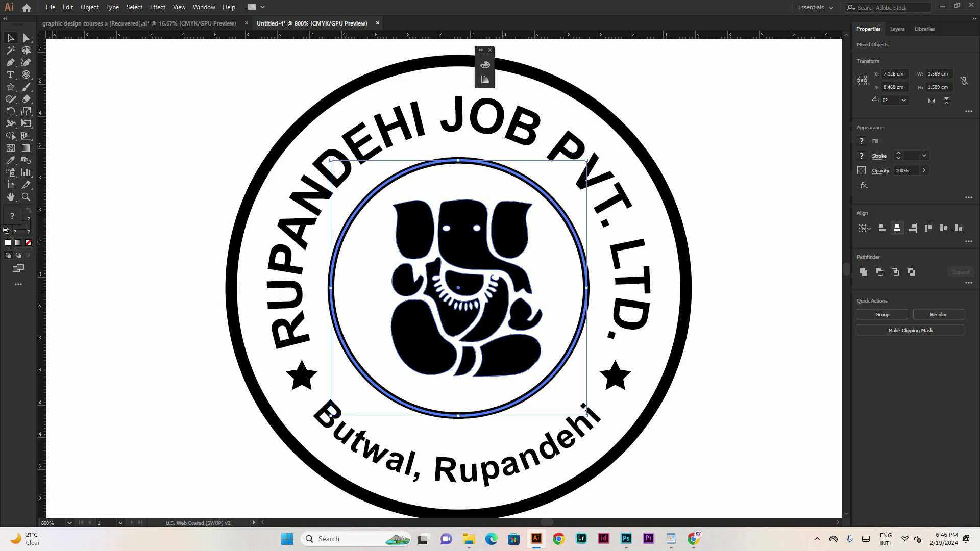
click(897, 228)
scroll(502, 250, down, 2)
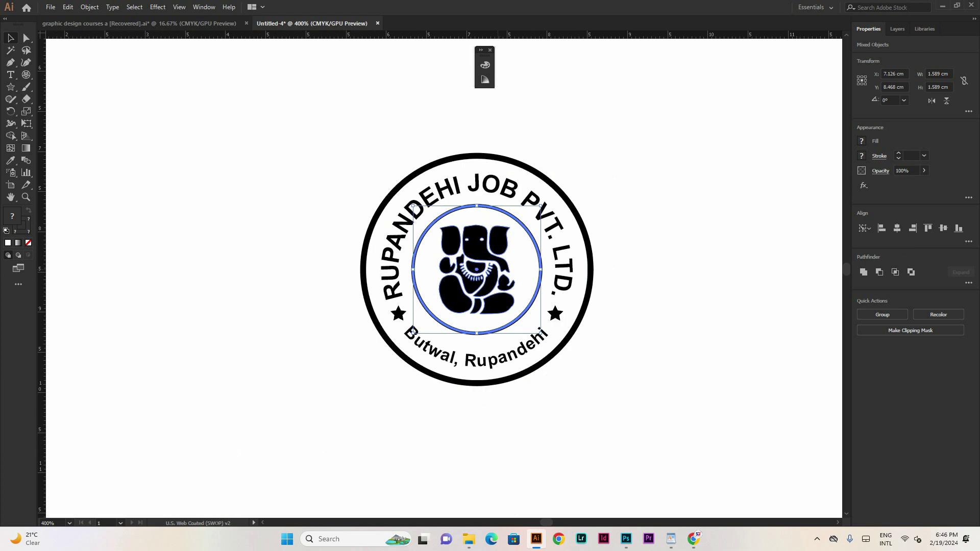
scroll(536, 242, up, 2)
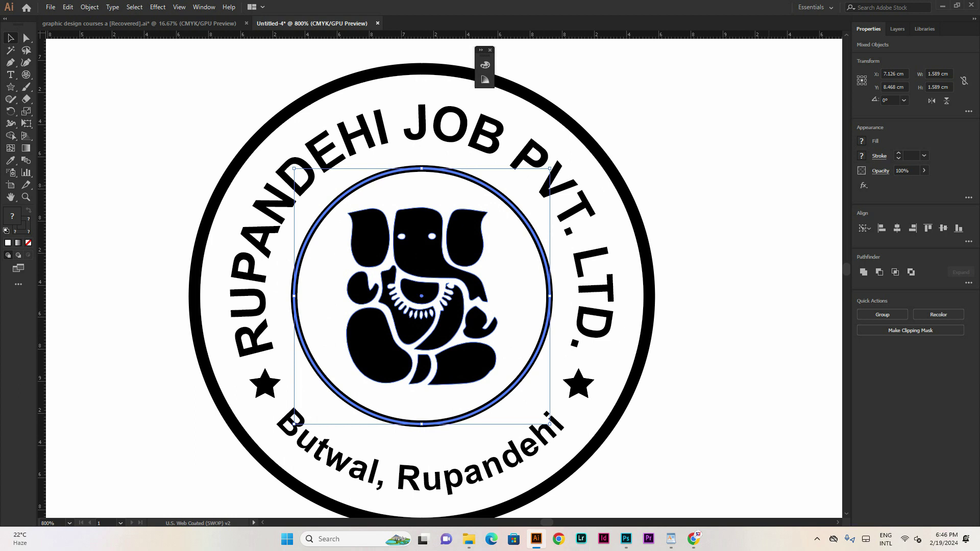
Deselect the stamp artwork and delete the two loose reference text lines at the stamp's upper right
key(ctrl+shift+a)
scroll(498, 243, down, 3)
drag(623, 241, 596, 272)
drag(605, 78, 687, 146)
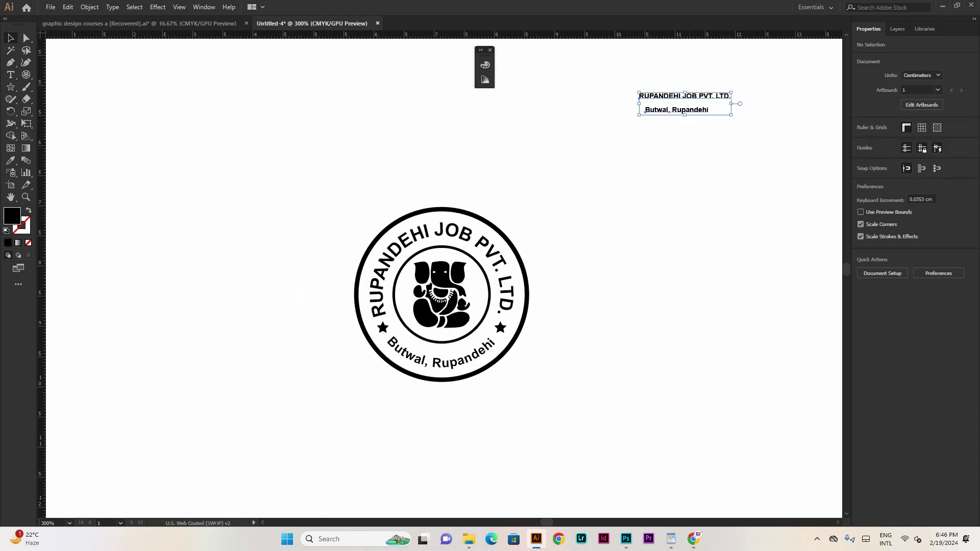
key(Delete)
scroll(624, 352, down, 1)
scroll(627, 360, down, 3)
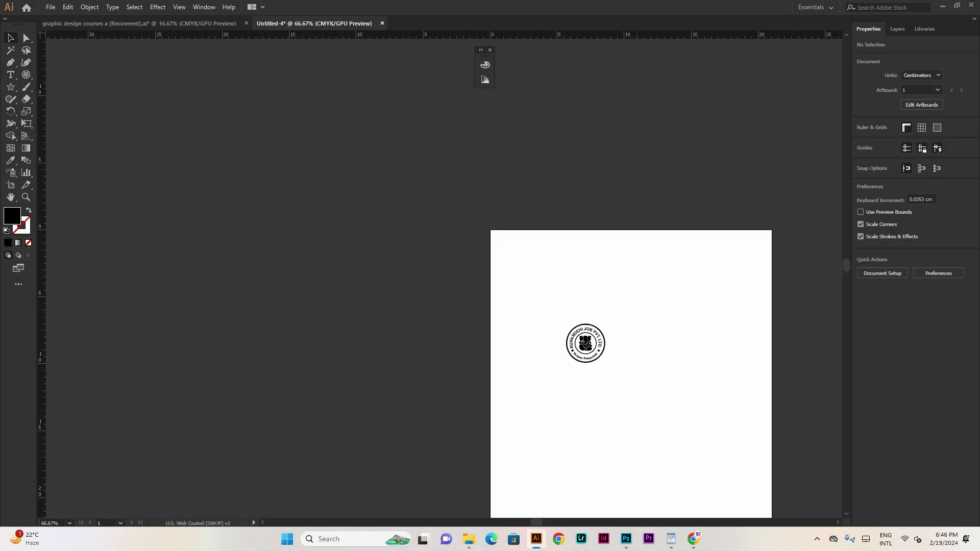
Move the whole stamp to the artboard's upper-left corner, centered at about X 2.9 cm, Y 2.6 cm, and deselect it
scroll(634, 311, up, 1)
drag(632, 432, 460, 218)
key(ctrl+minus)
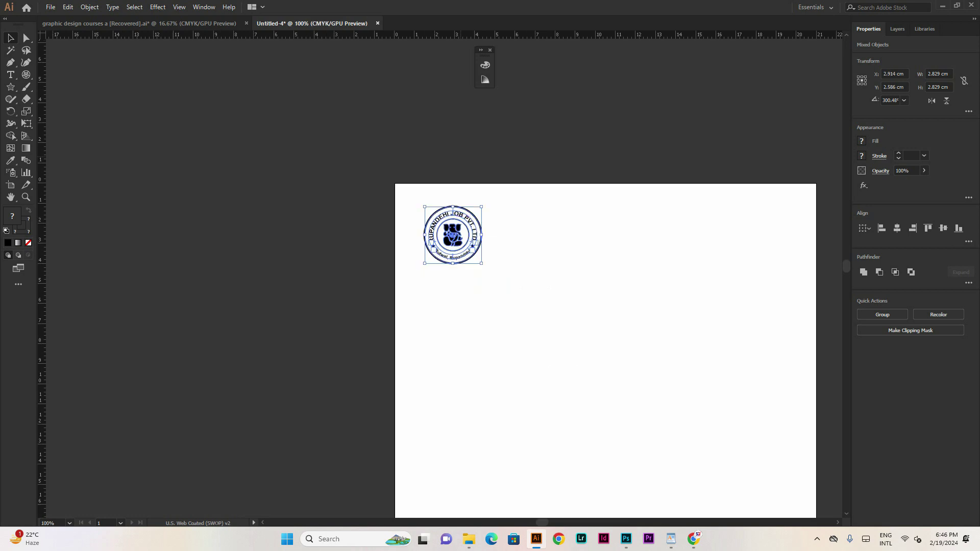
key(ctrl+shift+a)
key(ctrl+plus)
scroll(251, 194, up, 4)
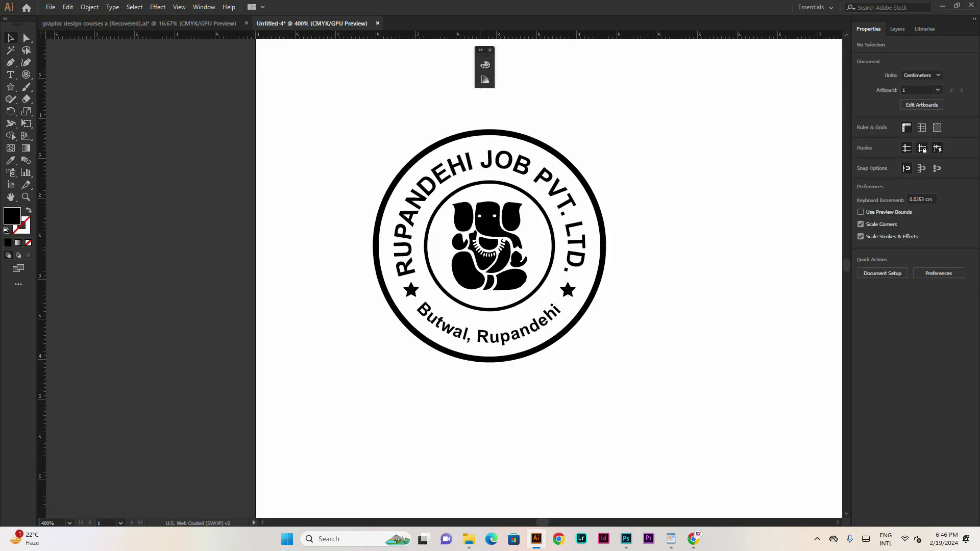
scroll(361, 245, down, 2)
drag(591, 258, 542, 252)
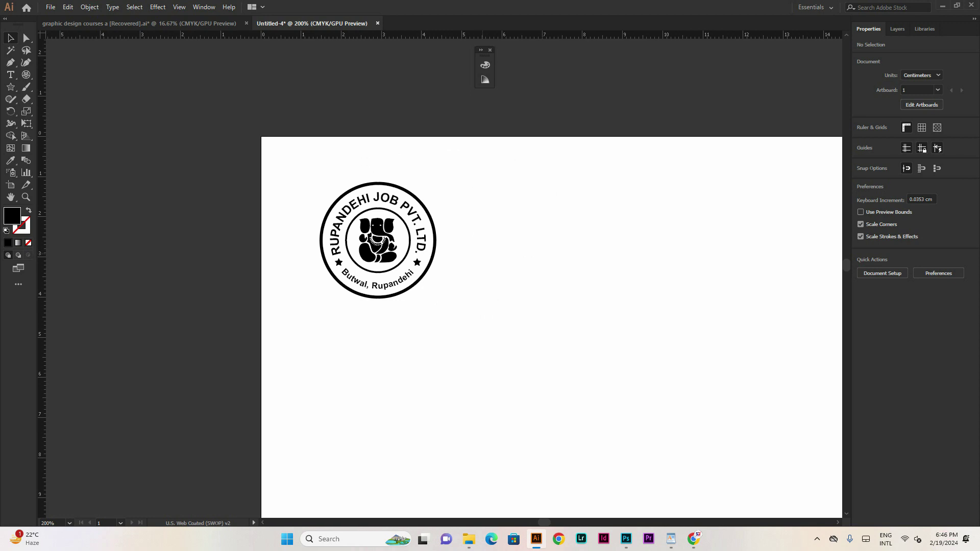
key(ctrl+minus)
key(ctrl+minus)
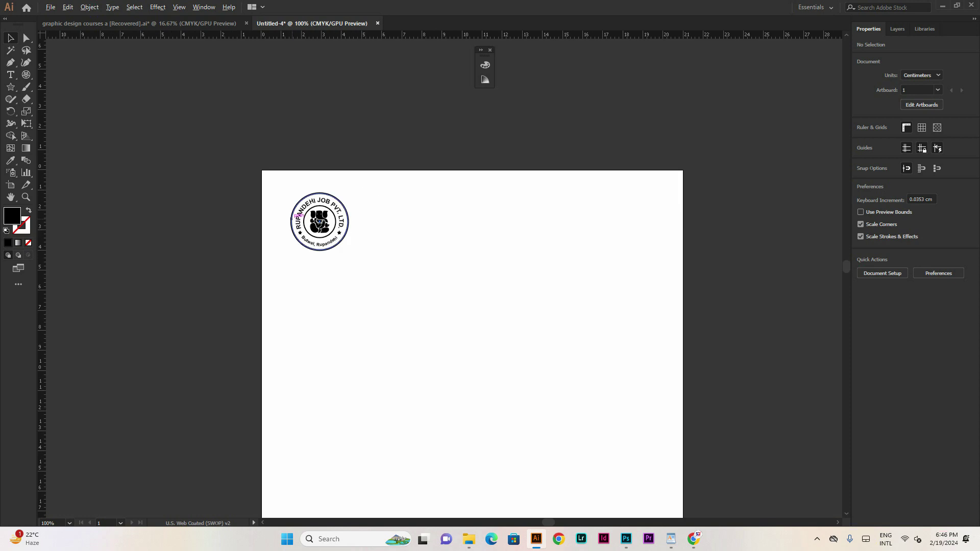
key(ctrl+plus)
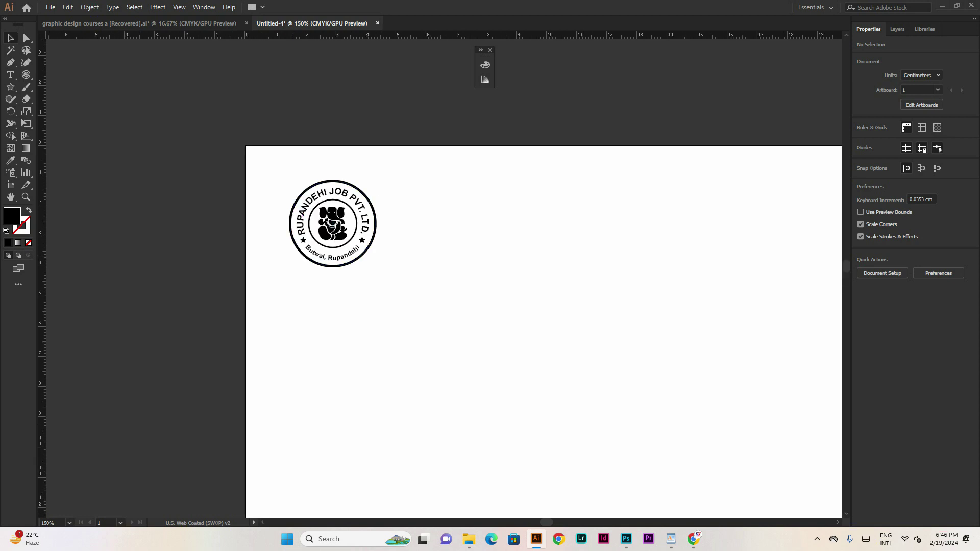